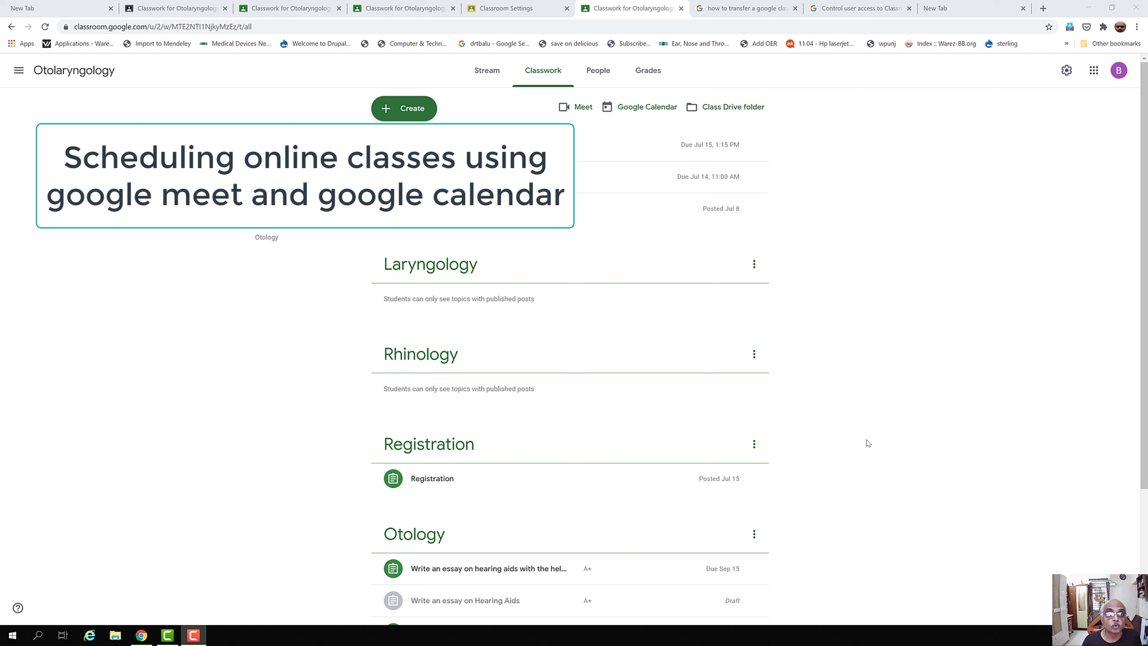
View the Otolaryngology class stream and its Meet waiting room, and return to the Classwork page.
click(473, 73)
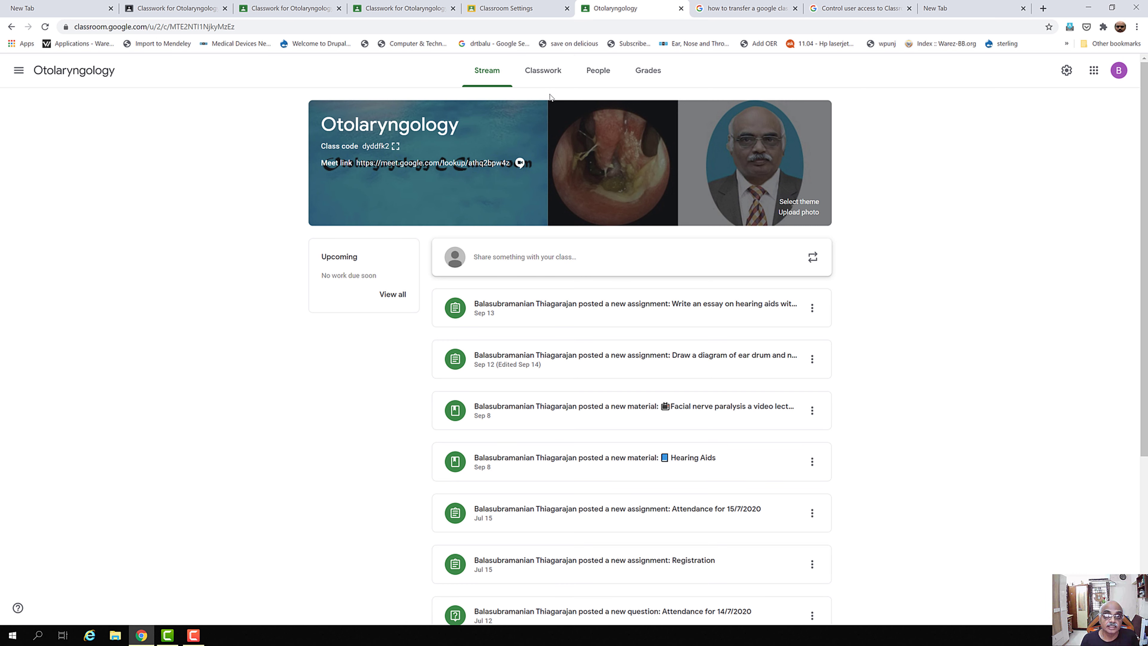
click(544, 79)
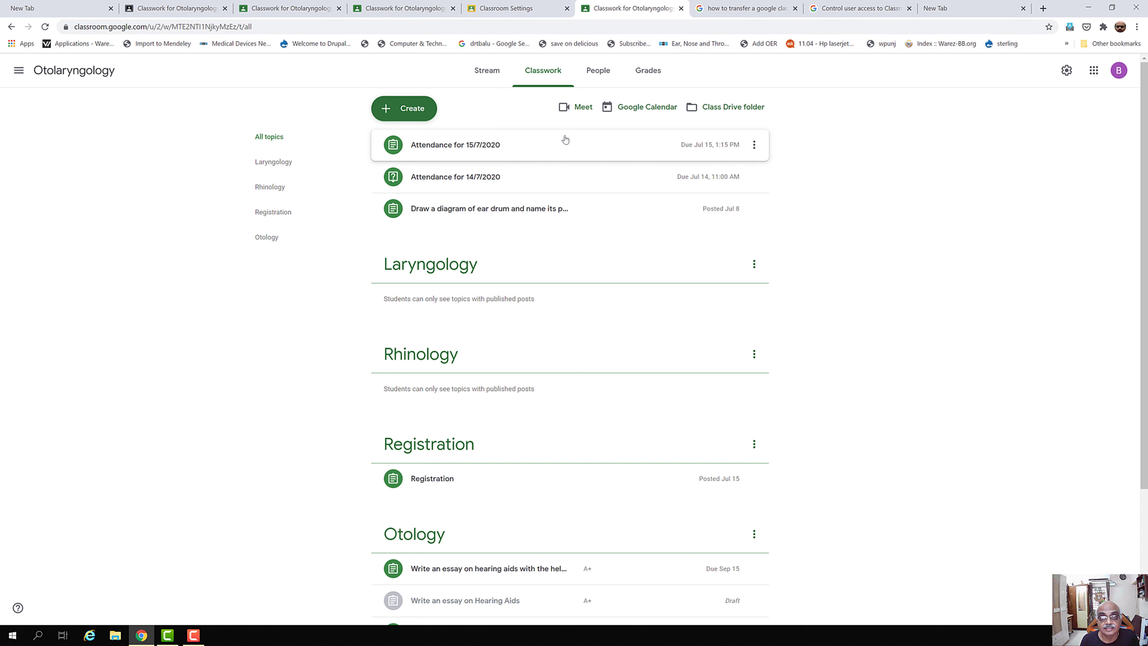
click(582, 111)
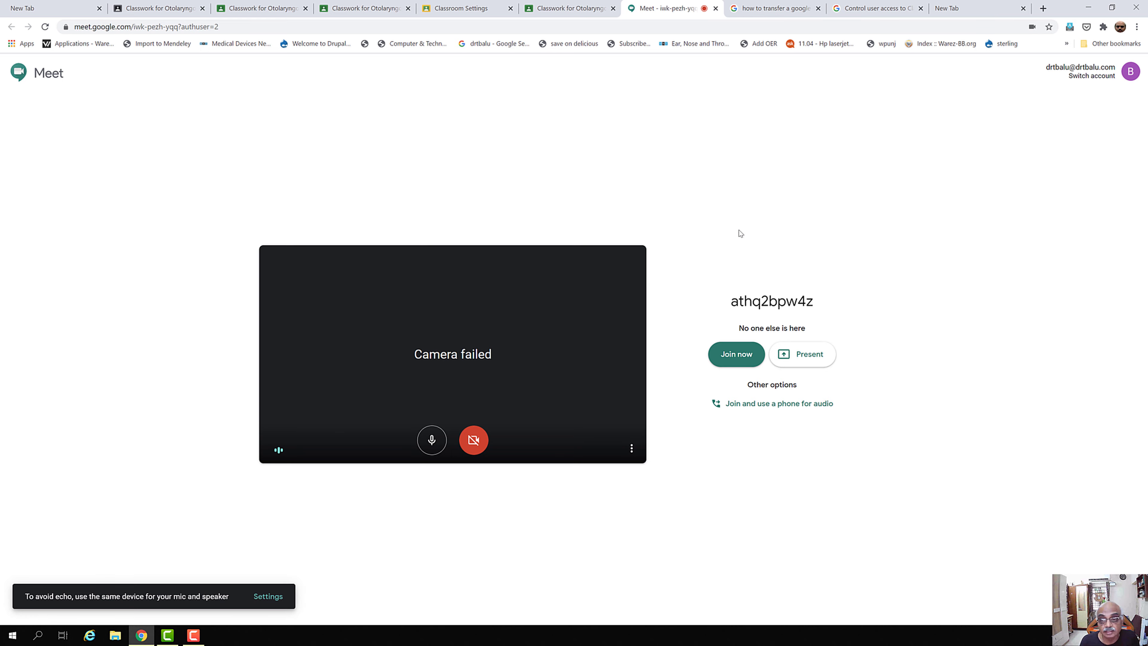
click(598, 8)
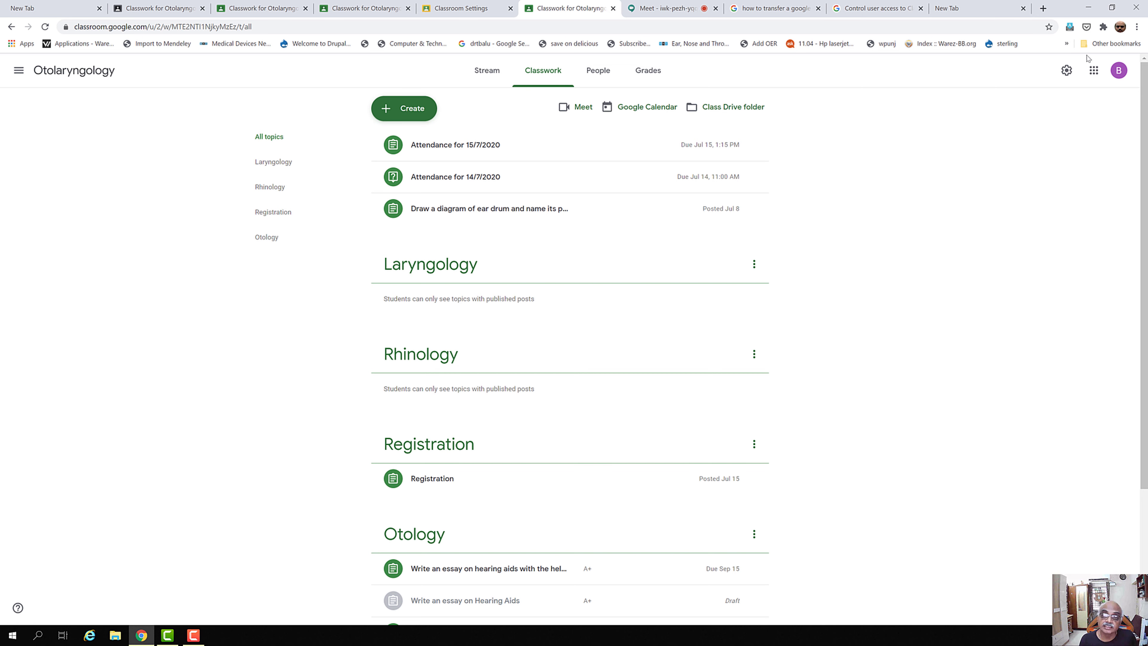
Open the class's Google Calendar and start an event titled "Test lecture" on Friday, September 18 at 5:00pm.
click(633, 111)
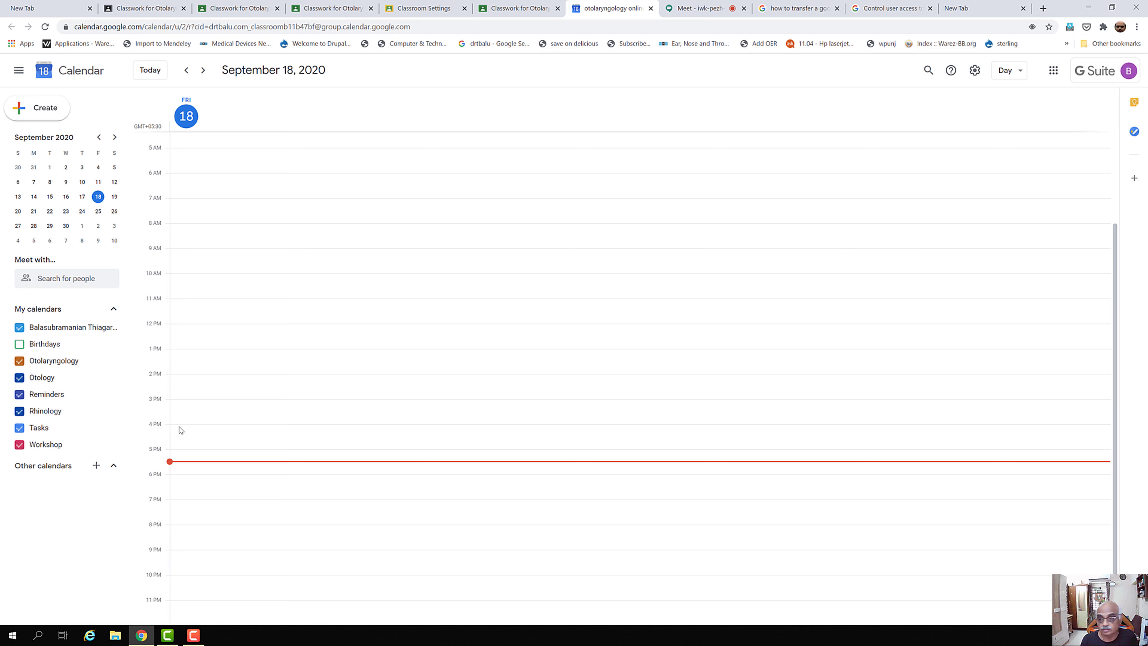
click(181, 451)
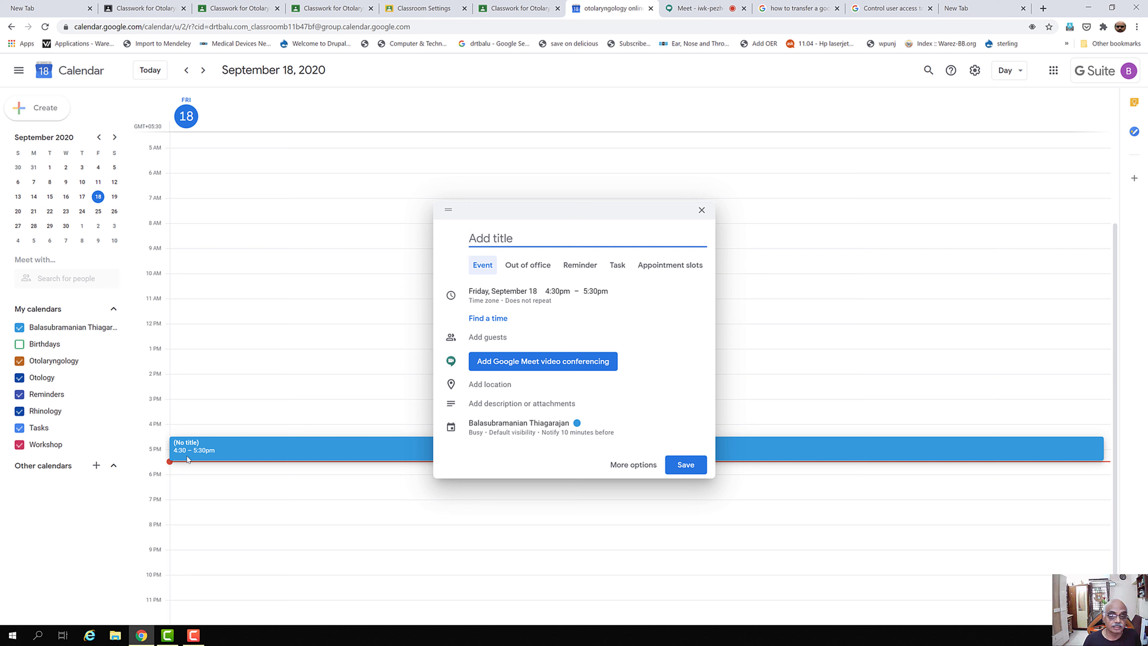
click(701, 210)
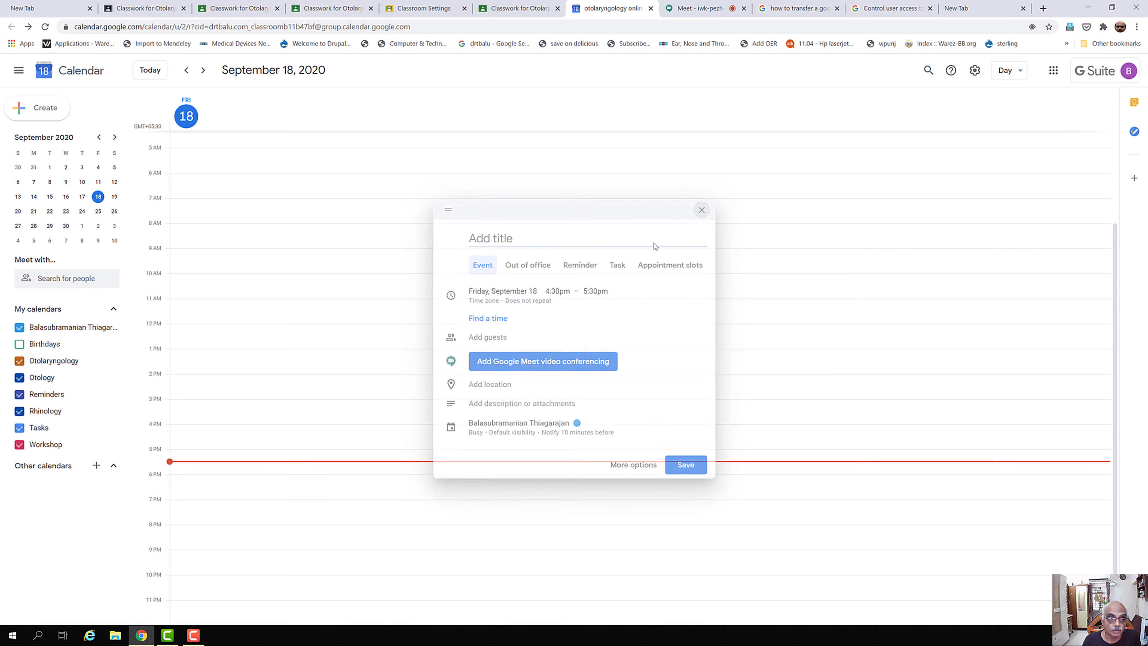
click(172, 453)
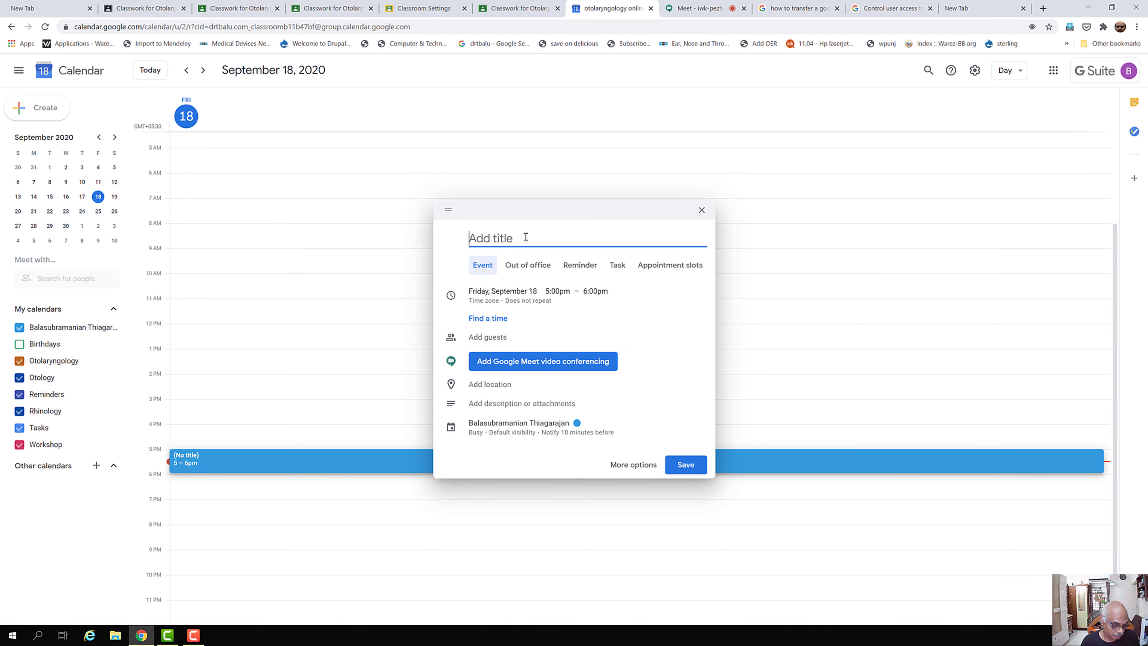
text(Test)
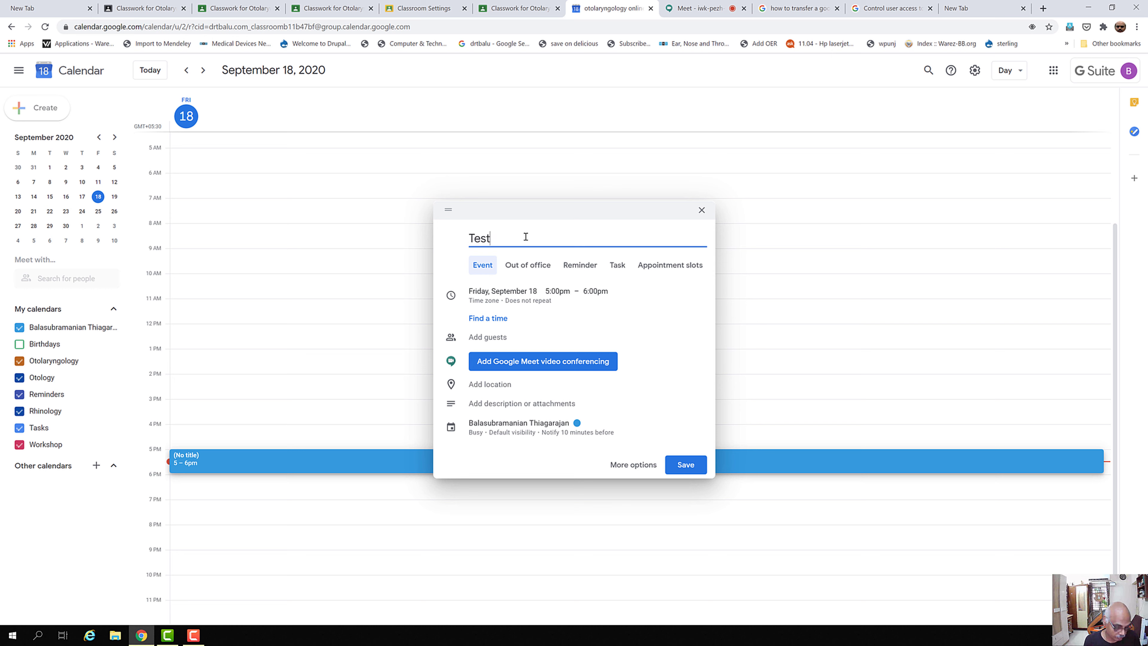
text( lecture)
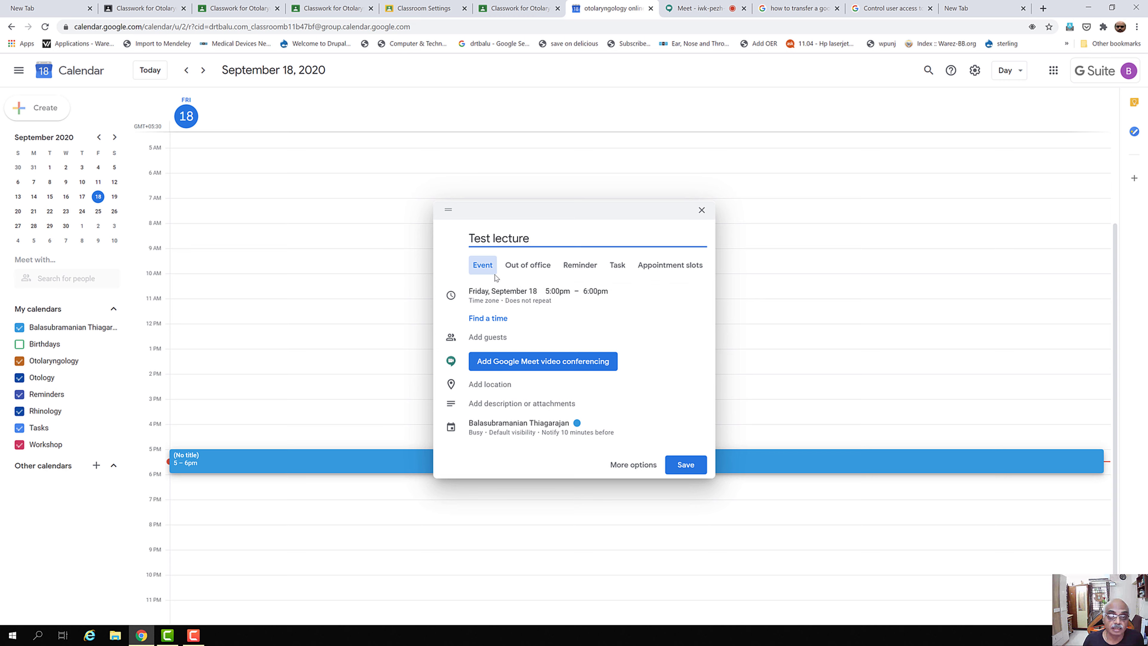
Set the Test lecture's start time to 5:30pm and save the event.
click(487, 319)
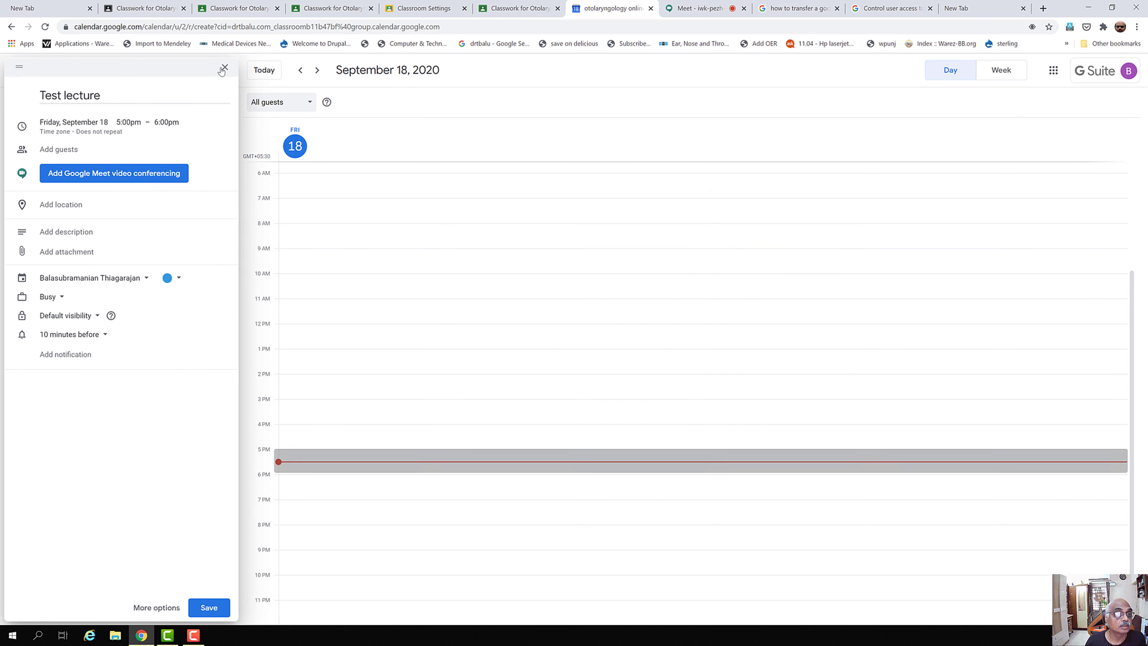
click(129, 122)
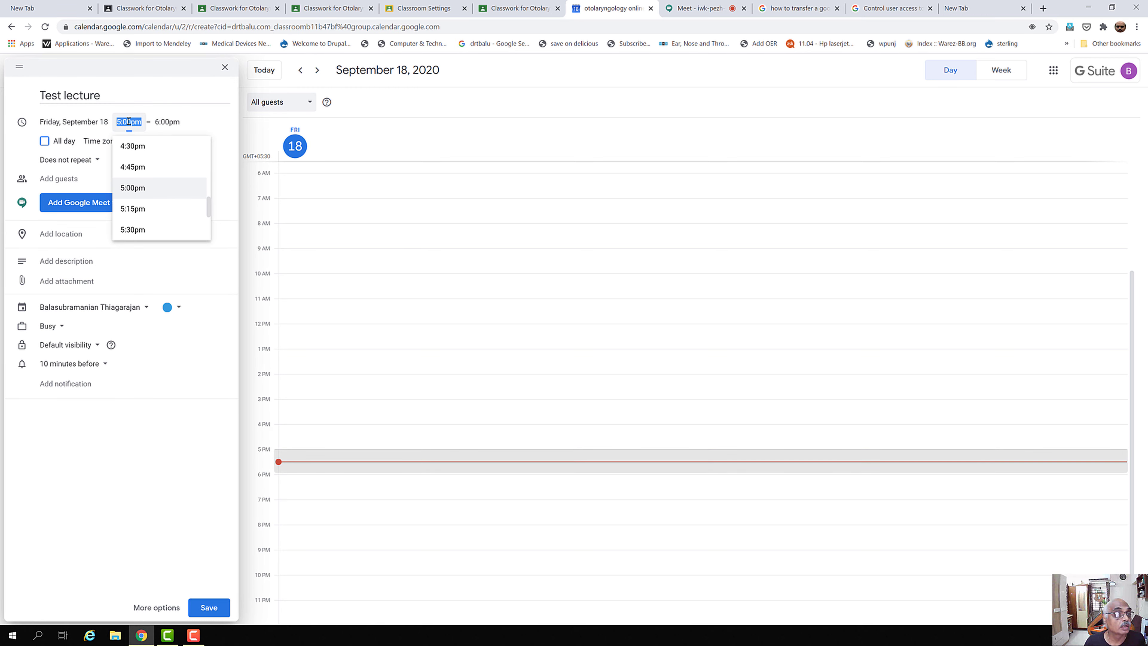
click(134, 230)
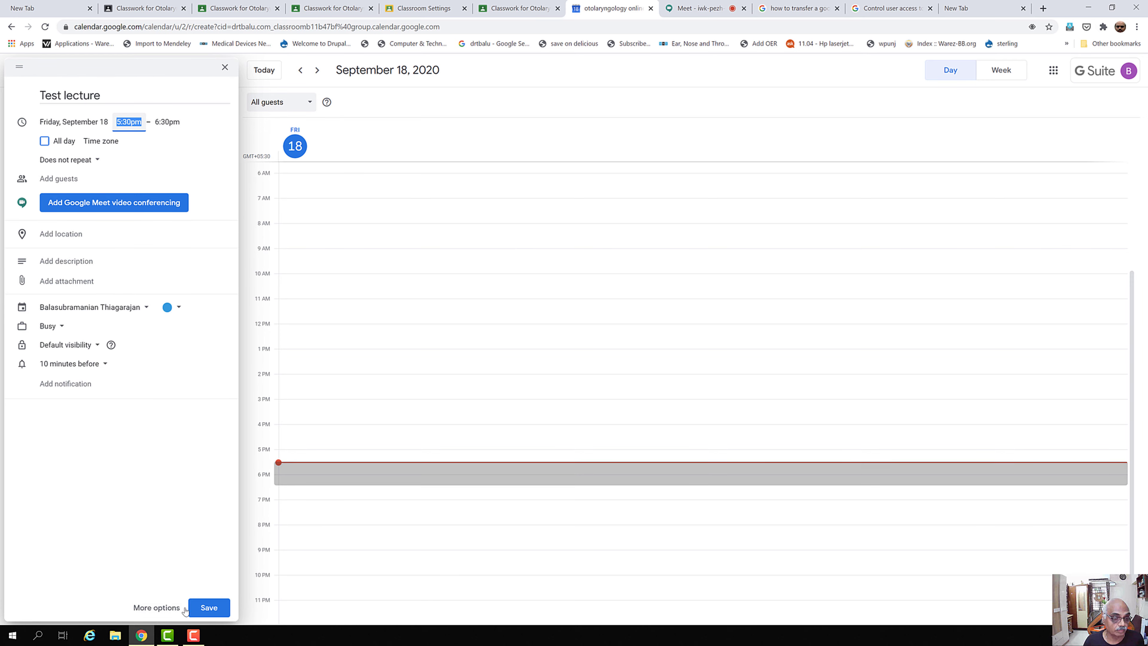
click(209, 607)
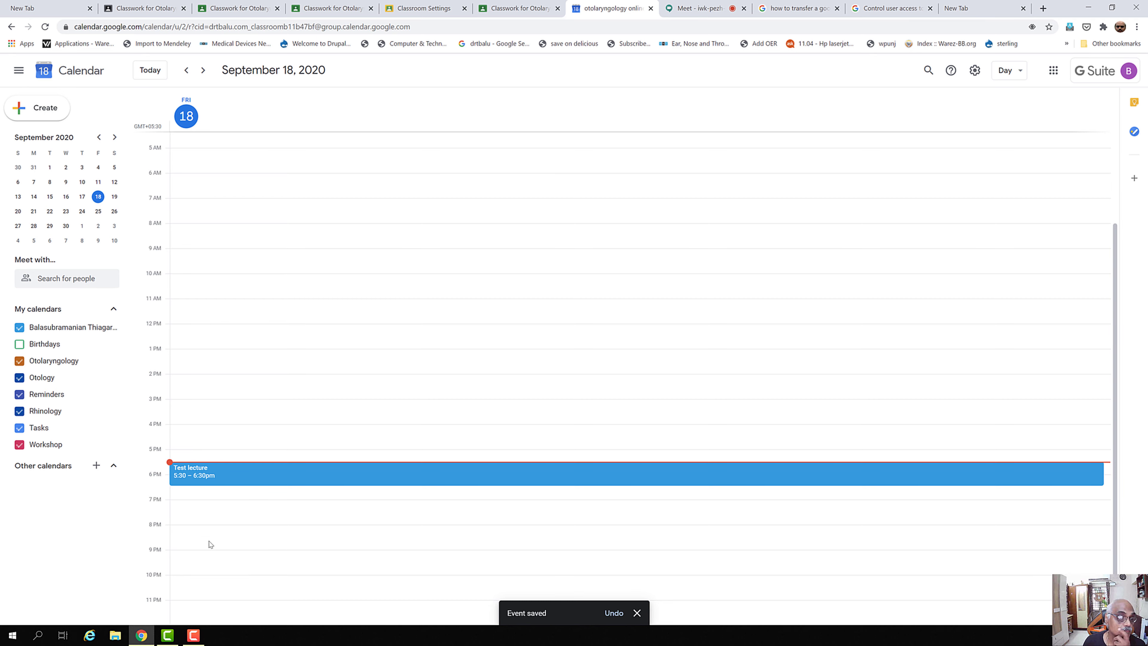
Open the Test lecture event for editing, add Google Meet video conferencing and expand its conference details.
double_click(210, 476)
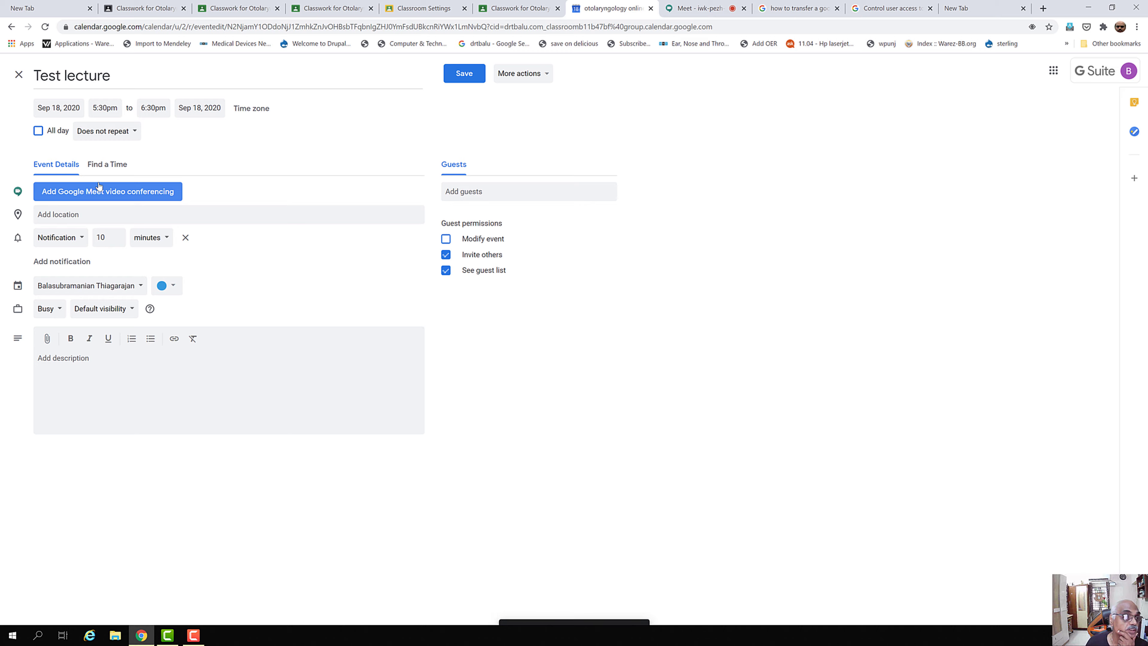
click(454, 75)
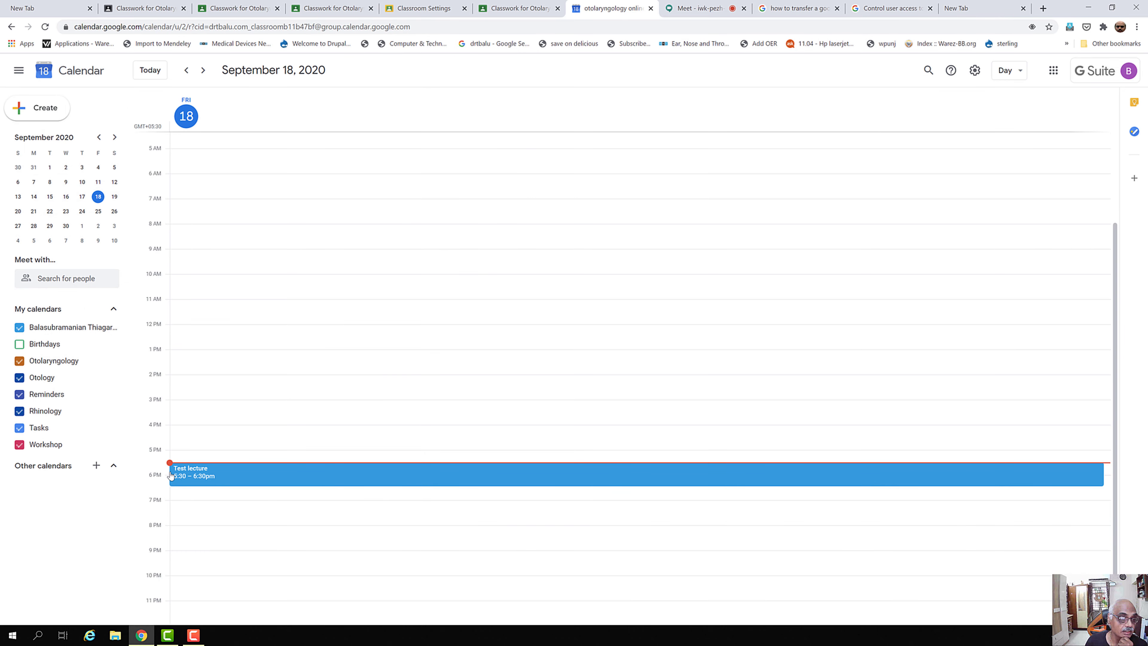
double_click(199, 481)
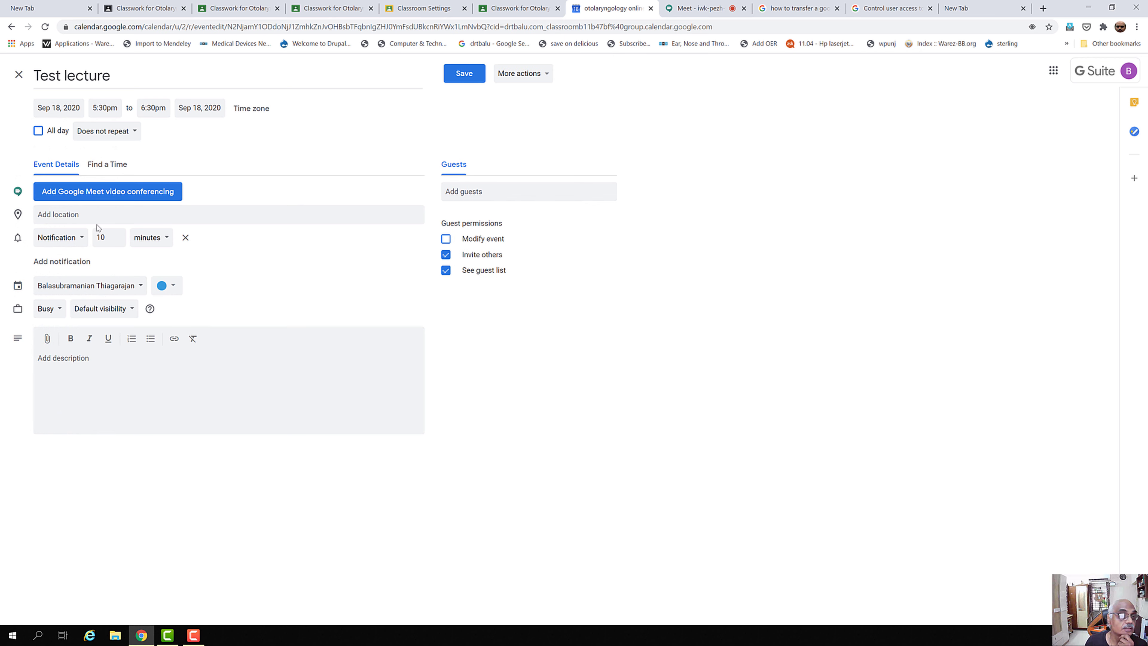
click(90, 194)
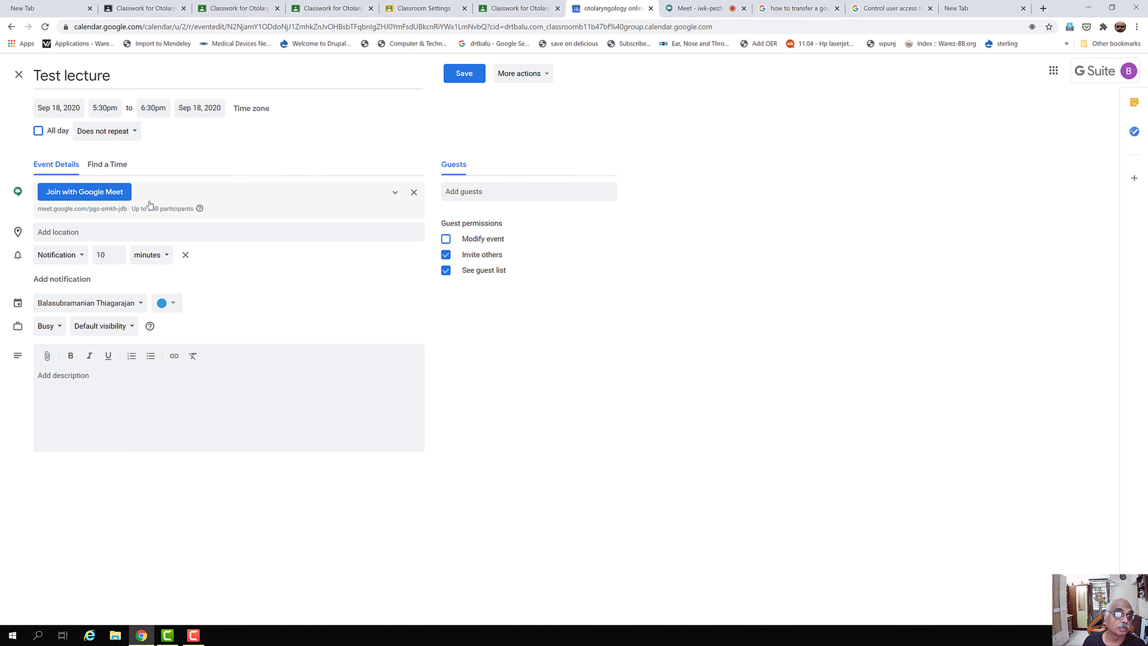
click(395, 192)
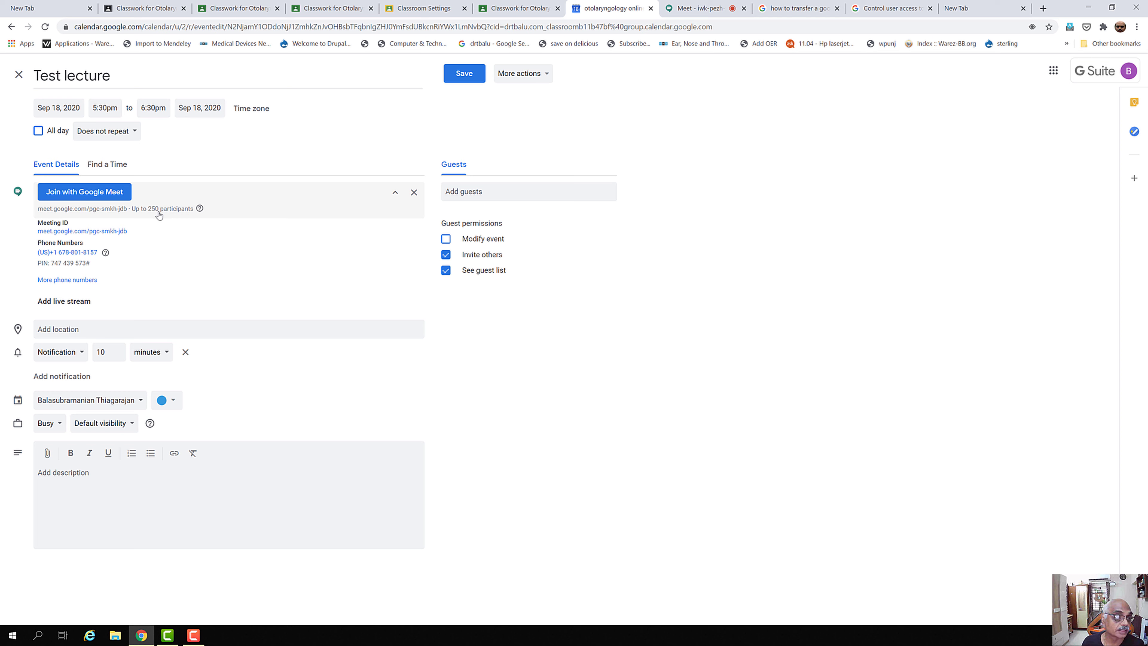
mouse_move(139, 230)
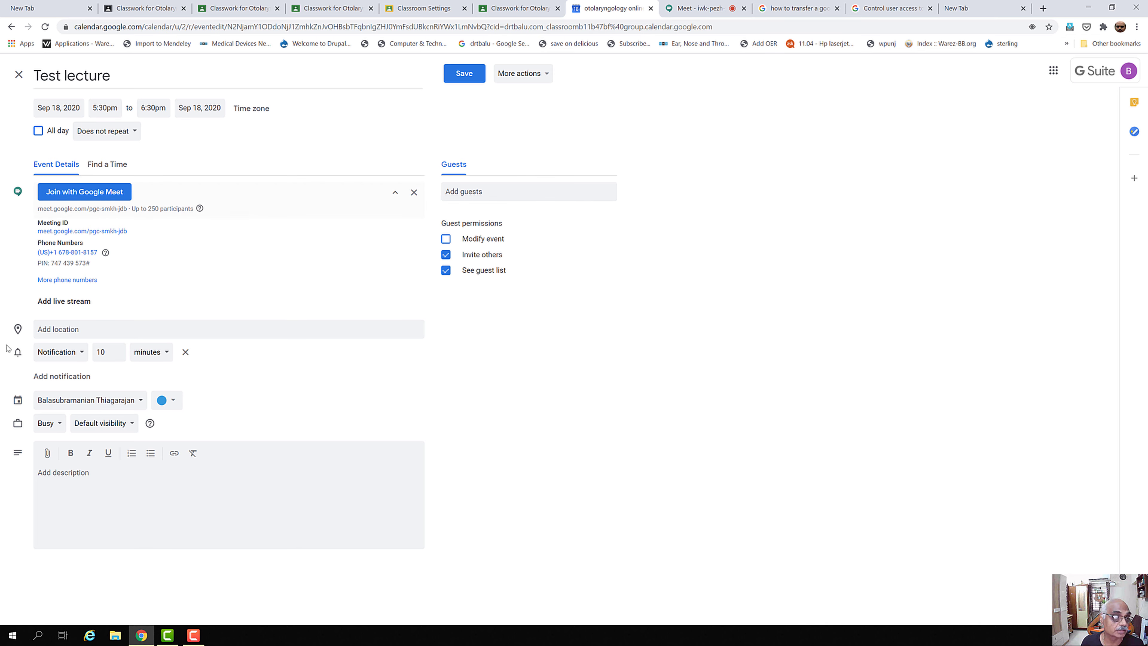
Back out of adding a live stream and save the Test lecture event with its Meet conference.
click(55, 301)
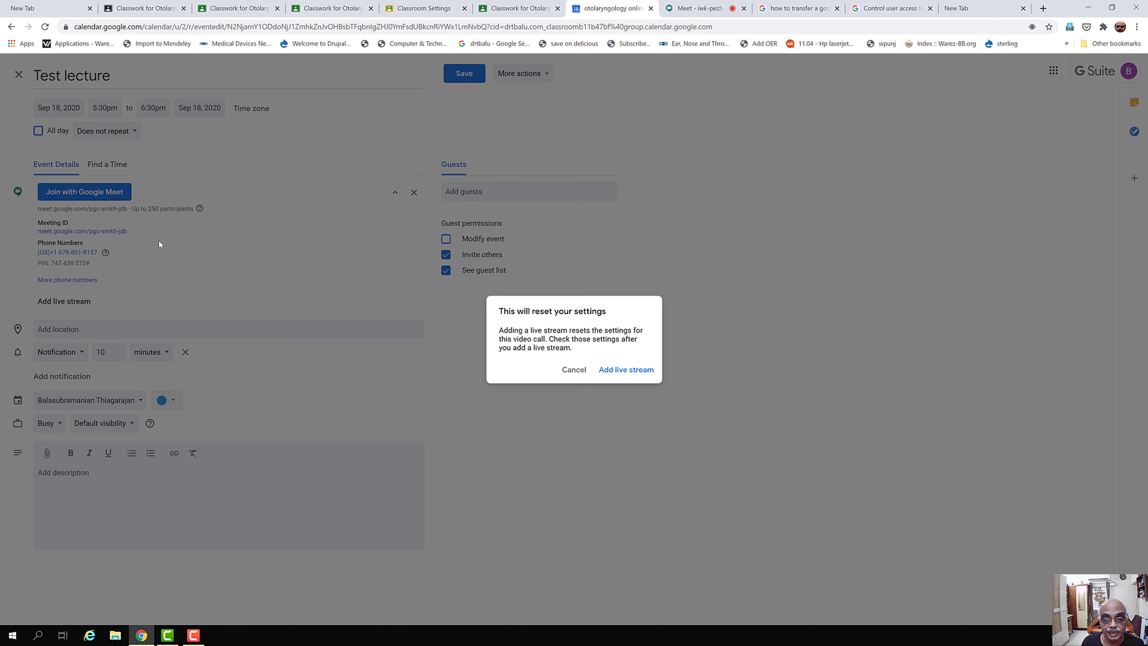
click(572, 374)
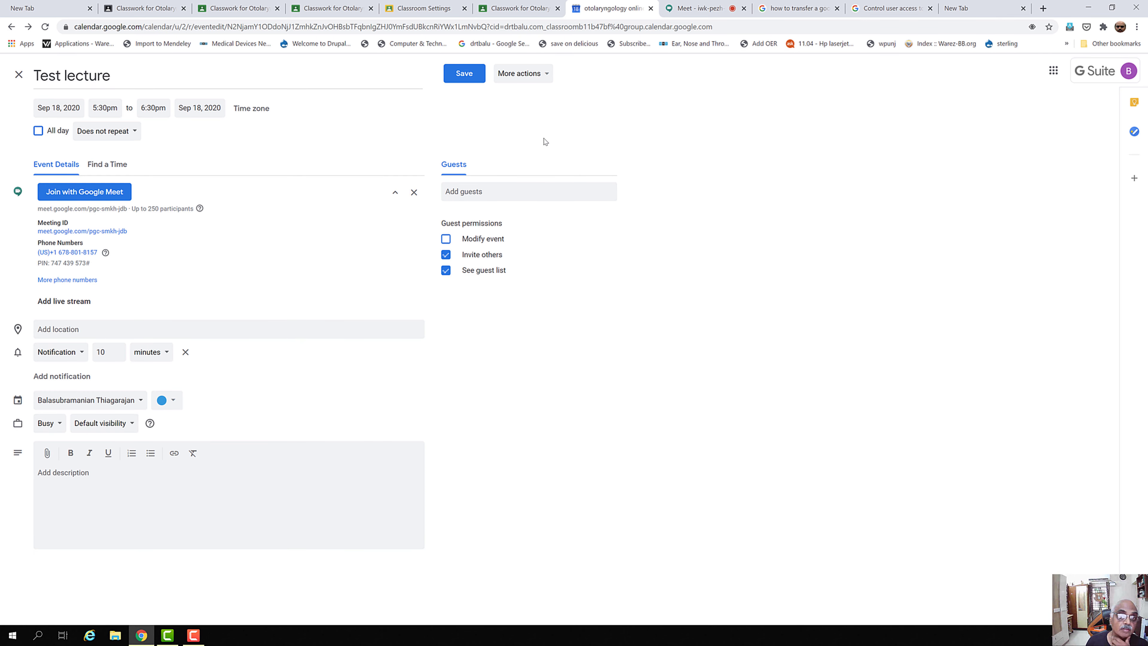
click(469, 77)
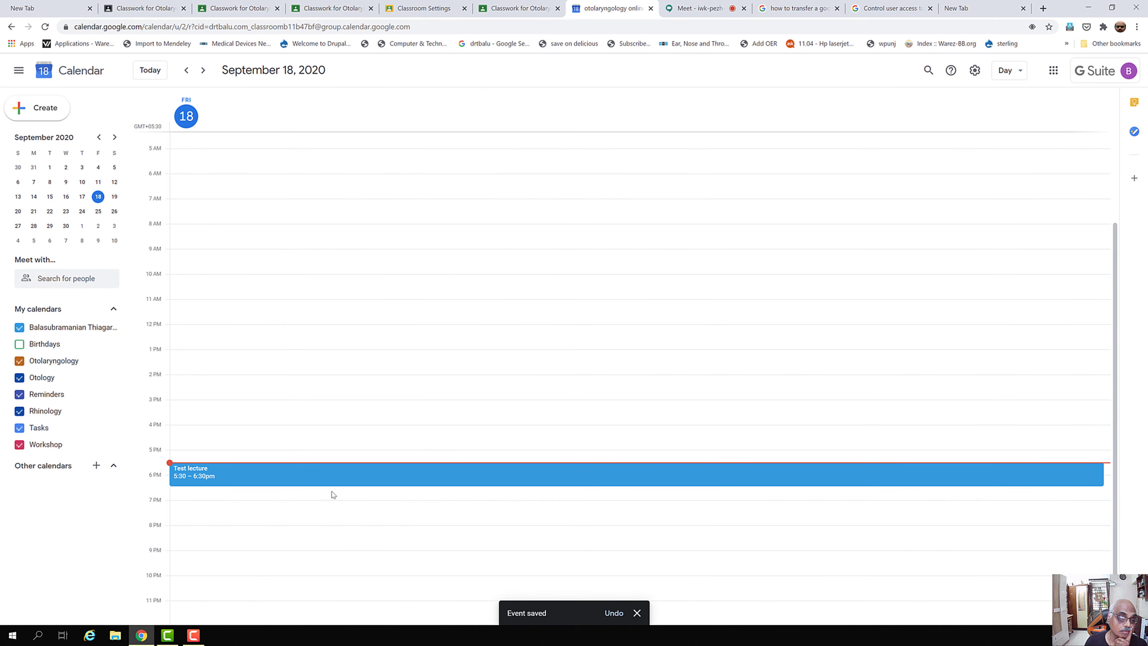
Reopen the saved Test lecture event and duplicate it.
right_click(314, 481)
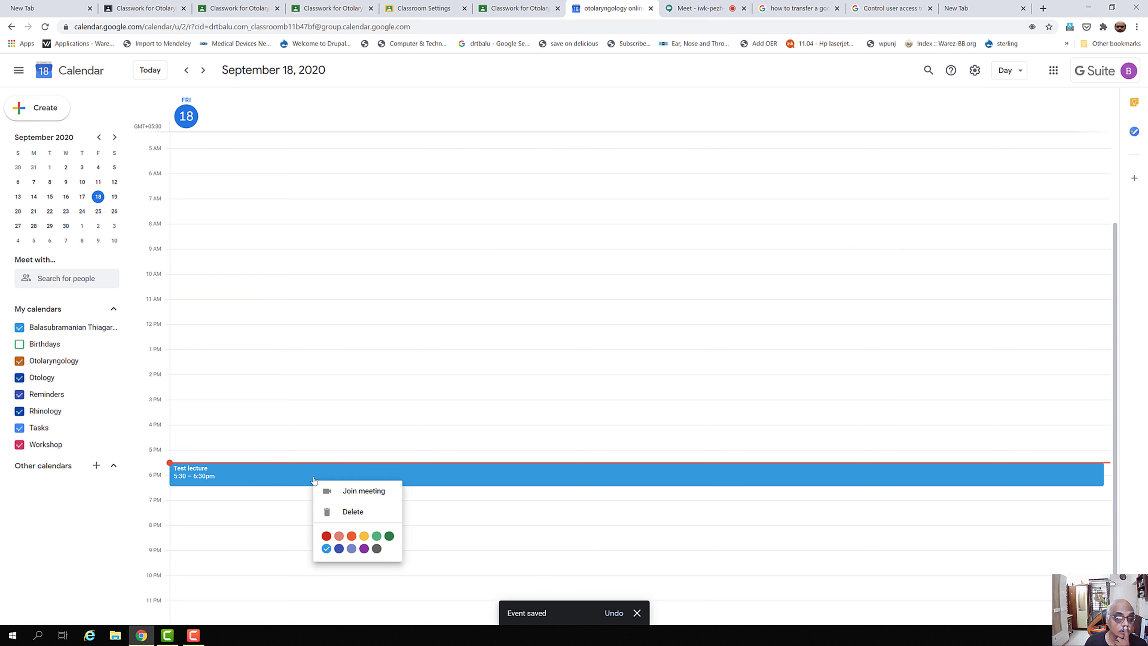
double_click(290, 480)
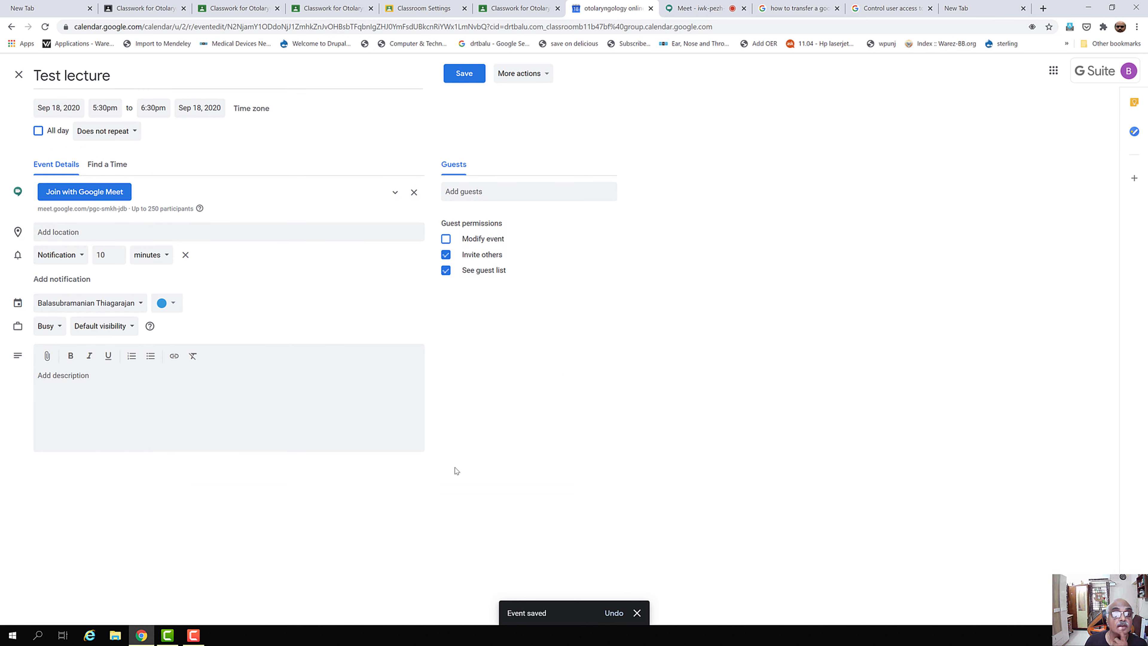
click(547, 75)
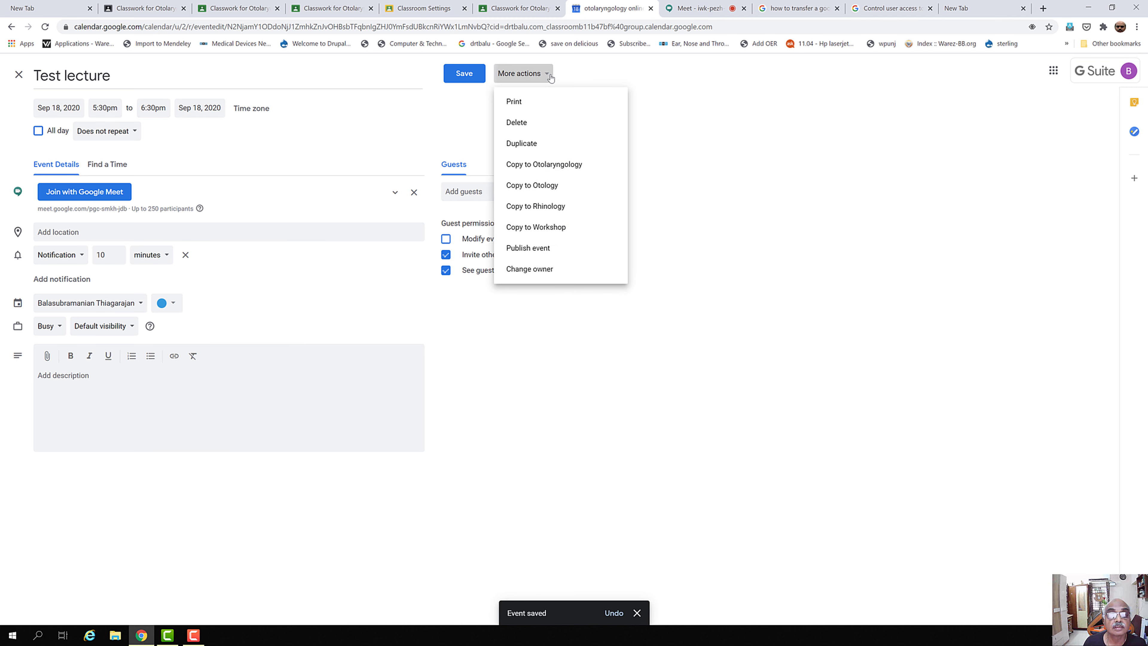
click(522, 143)
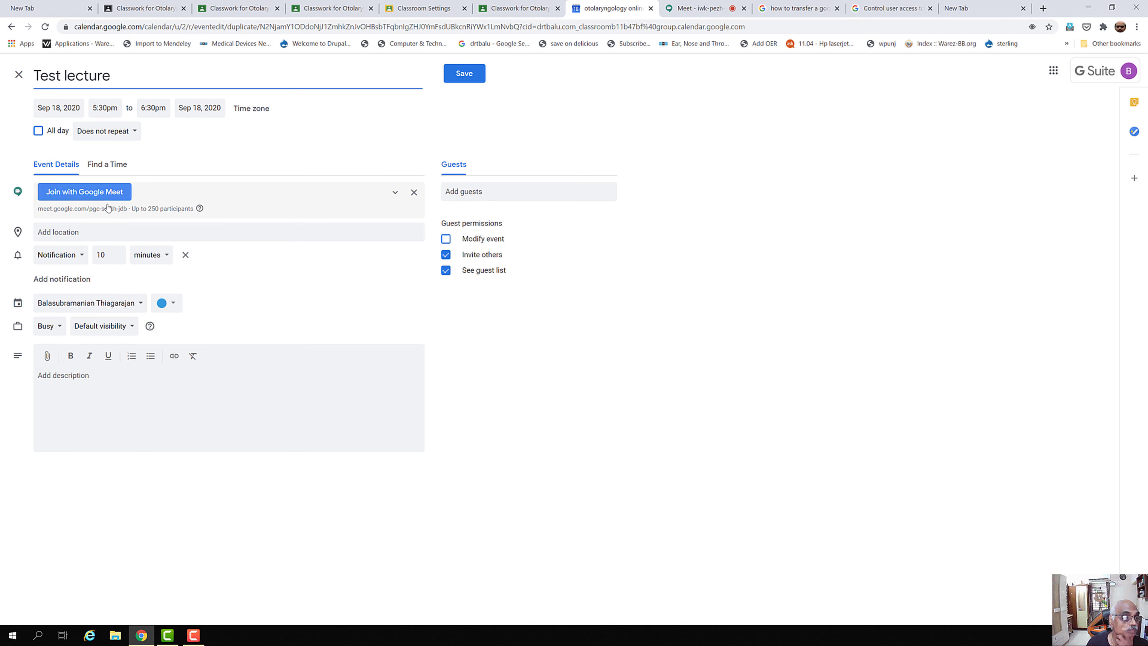
Add a live stream to the duplicated event's Google Meet conference, accepting the reset of the video call settings.
click(396, 193)
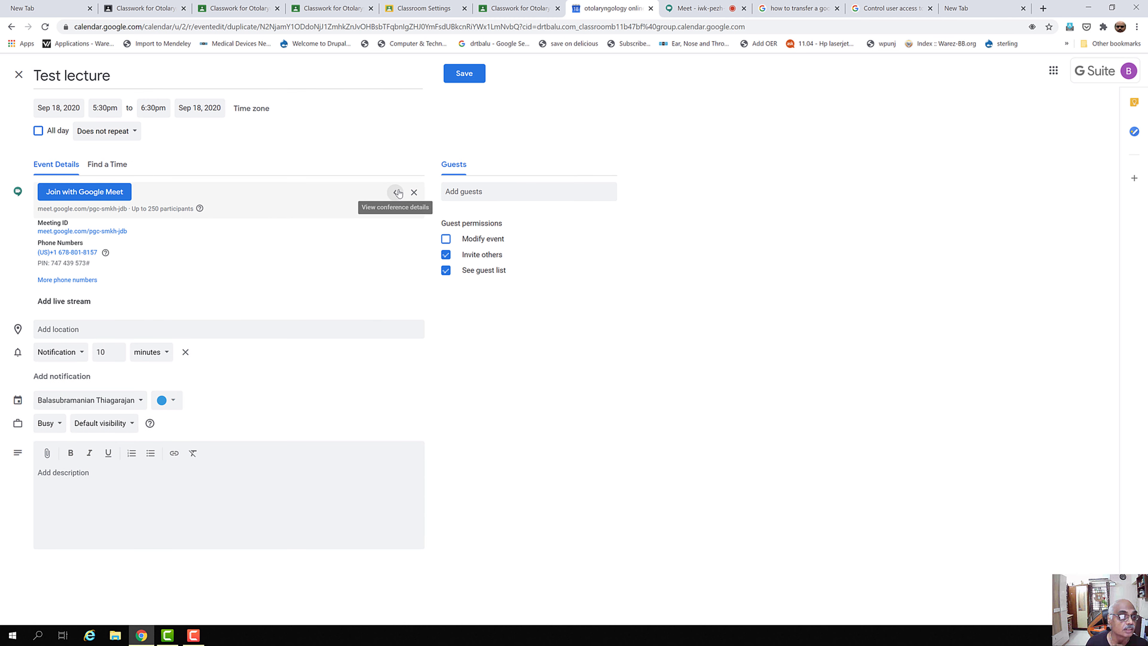
click(64, 302)
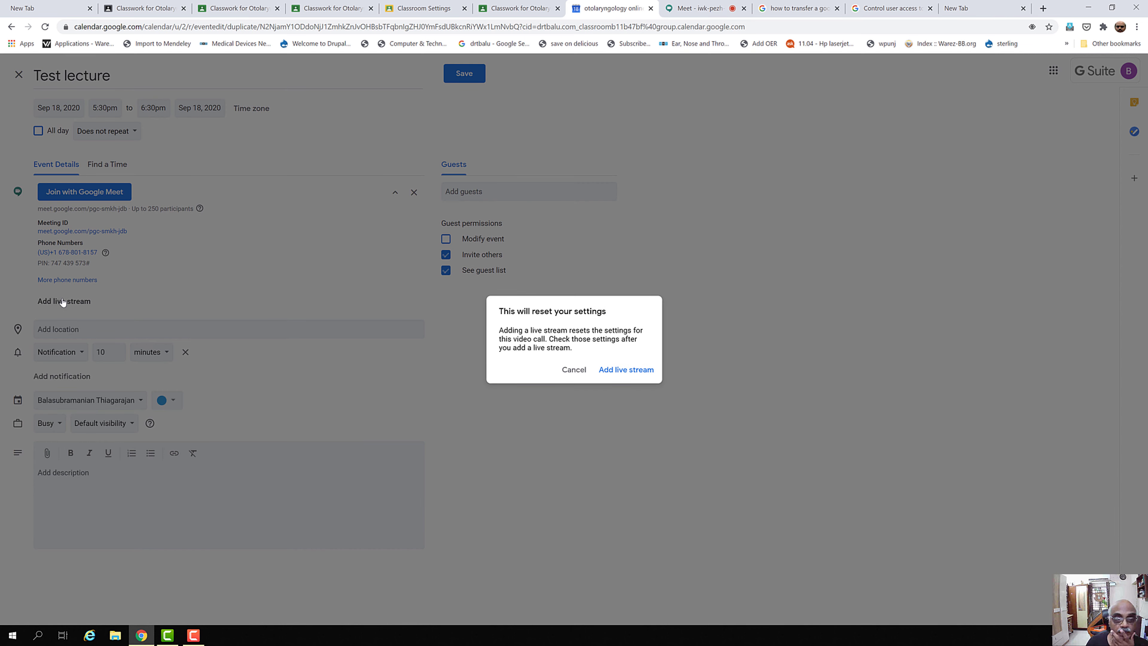
click(628, 369)
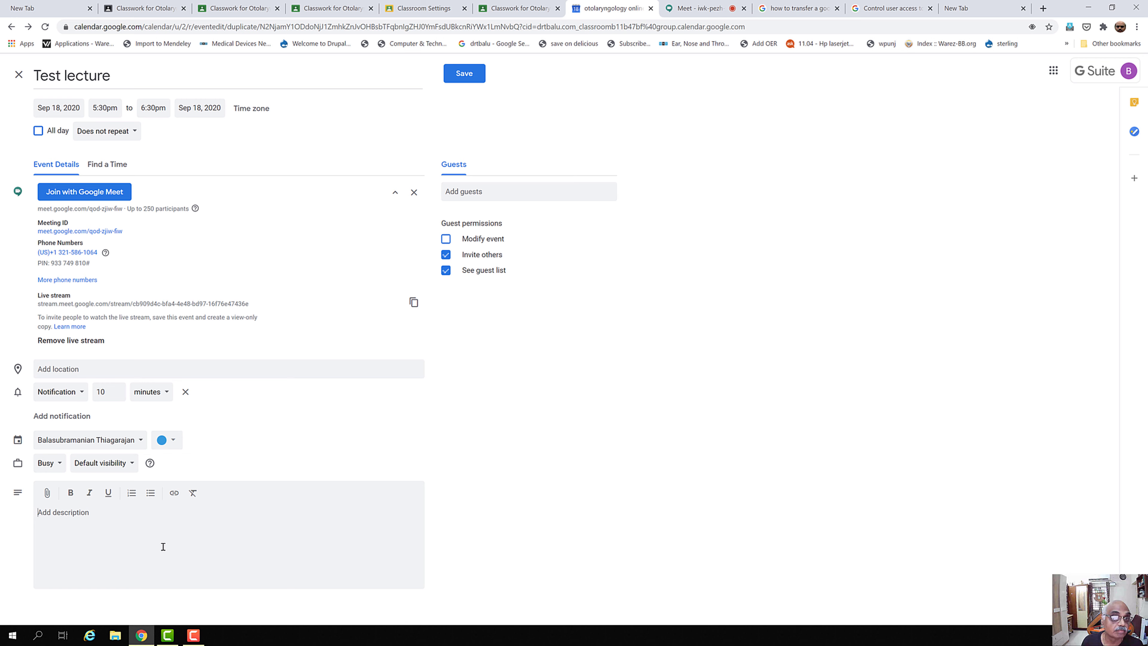
Upload aids.pdf from the device's Desktop folder as an attachment to the event description.
click(47, 493)
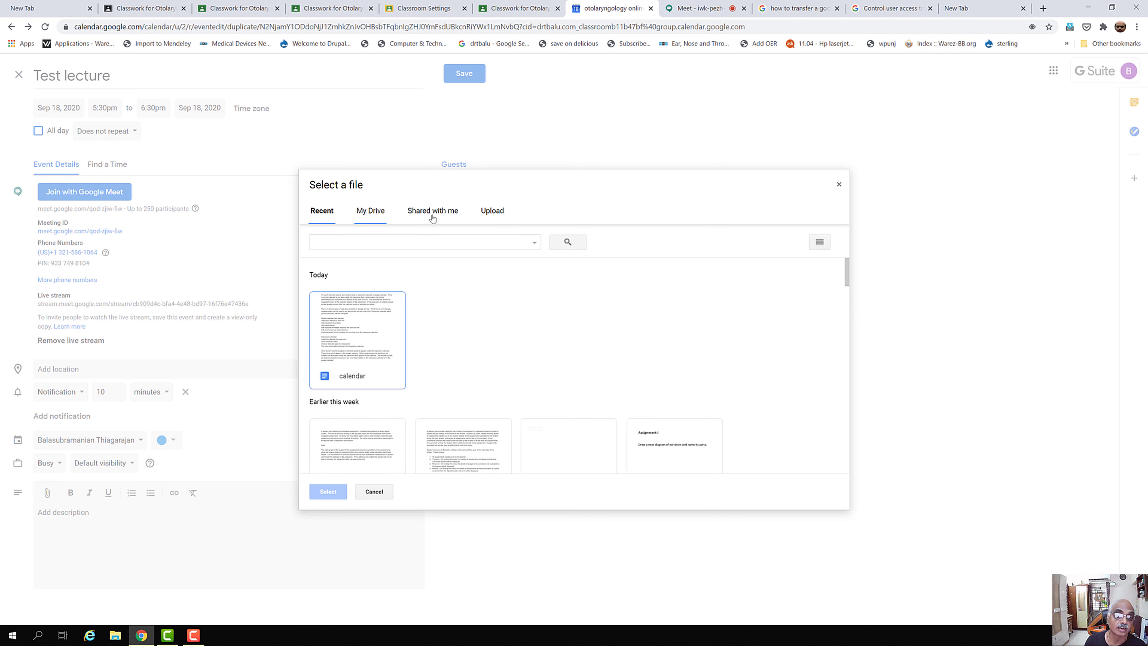
click(497, 213)
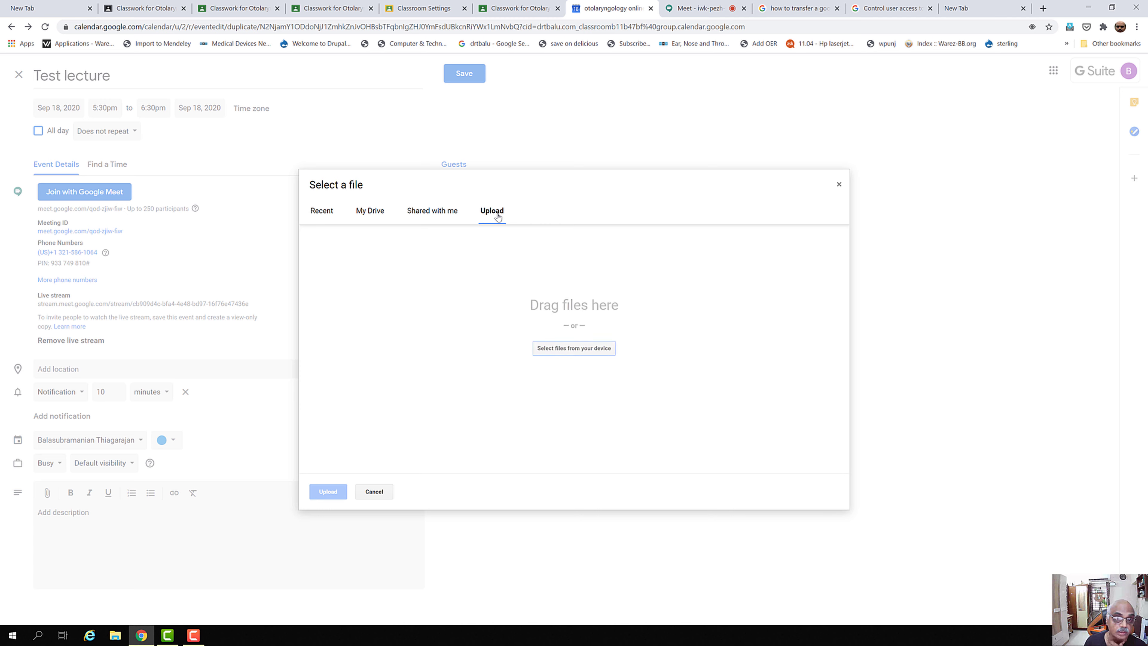
click(560, 348)
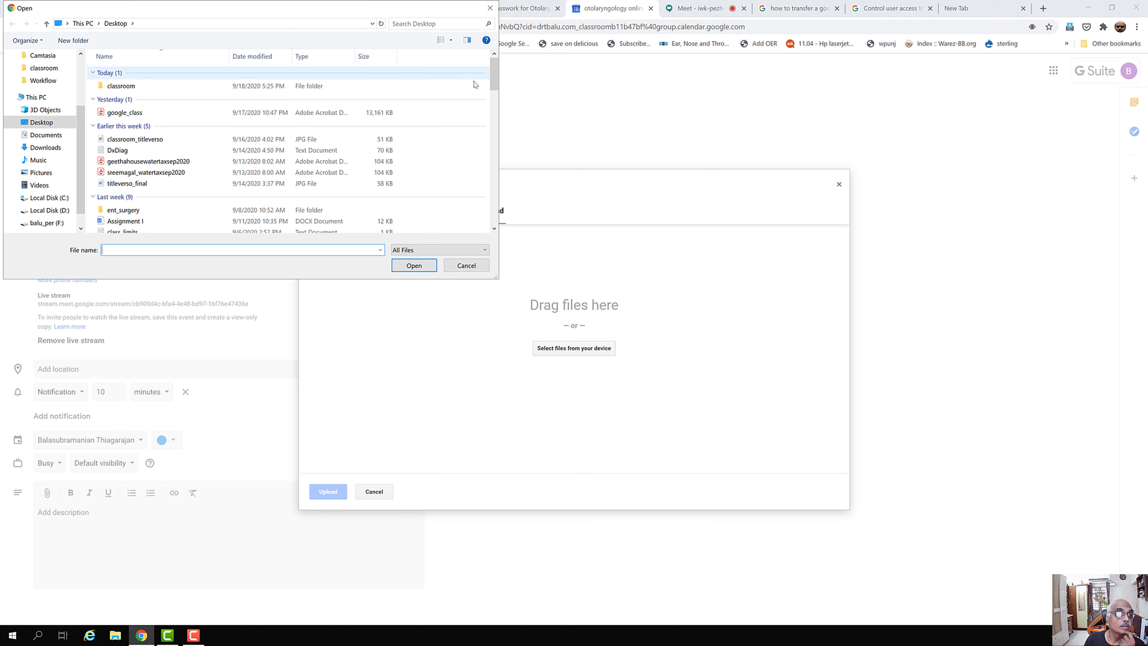
drag(494, 84, 492, 124)
click(121, 152)
click(414, 266)
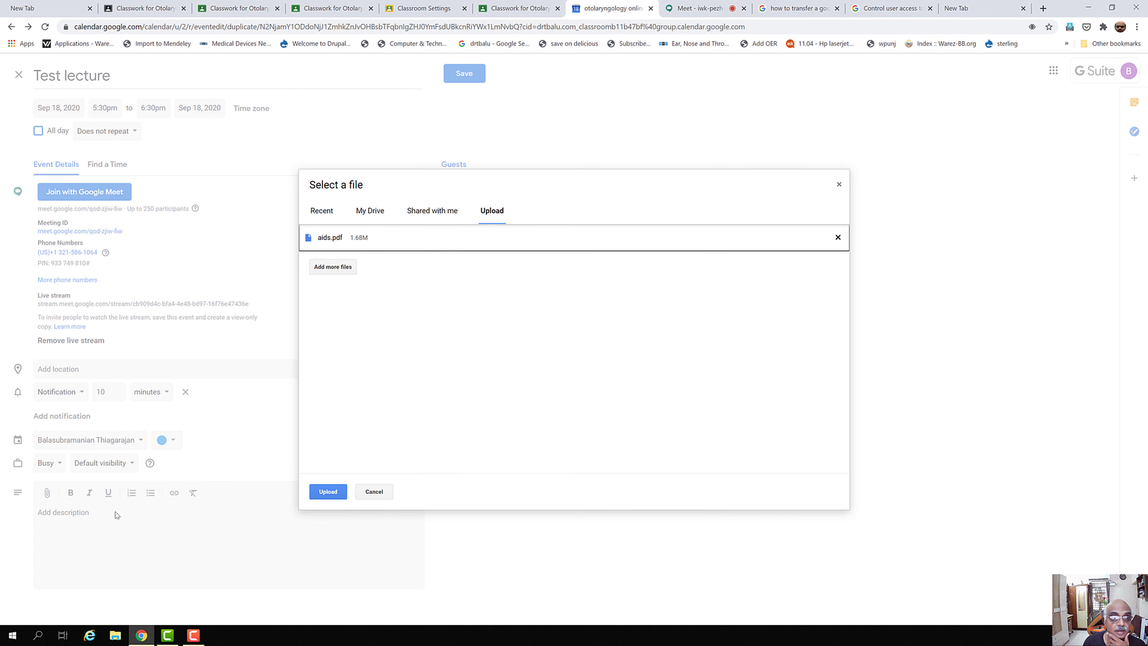
click(328, 494)
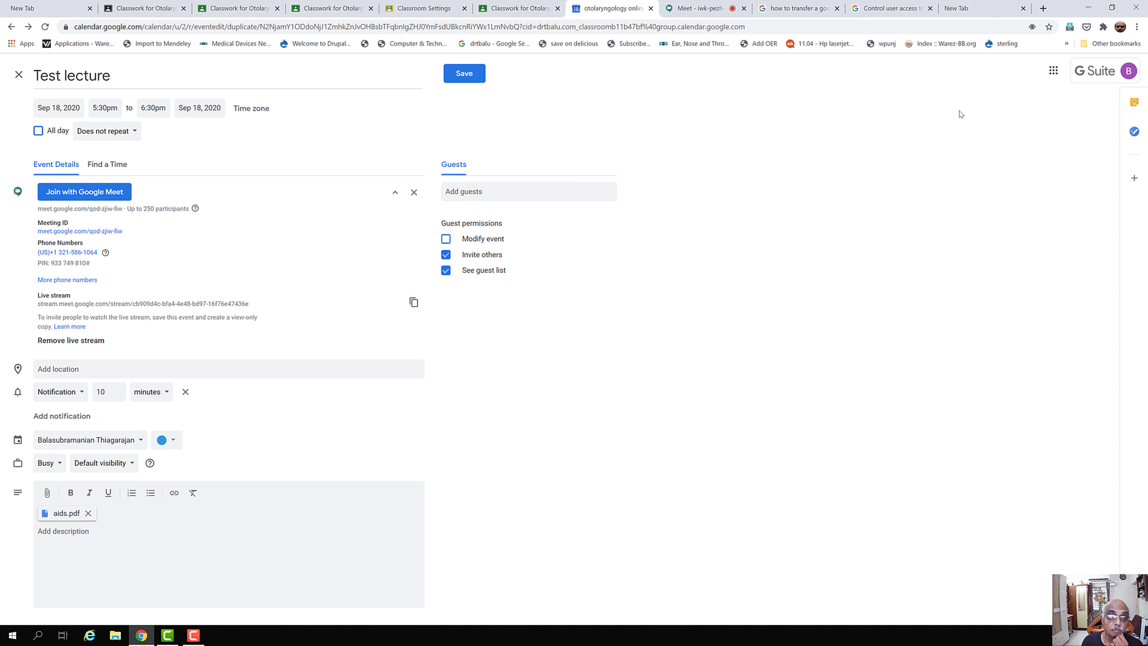
Check the guest suggestions for the duplicated Test lecture event and save it without adding any guests.
click(485, 195)
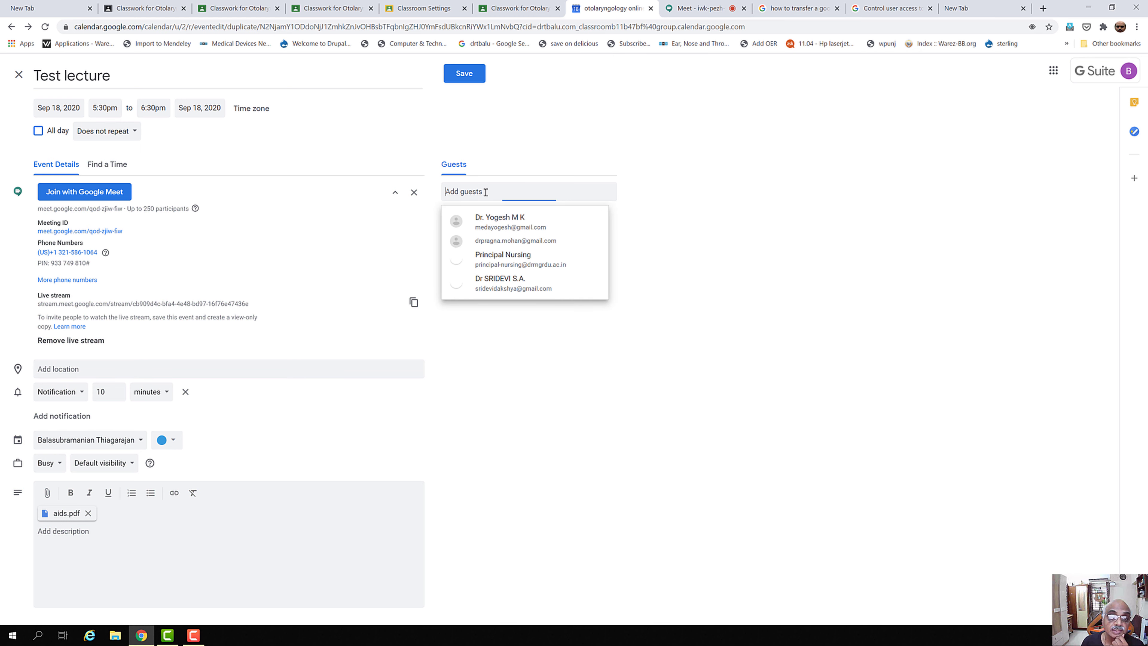
click(586, 141)
click(473, 191)
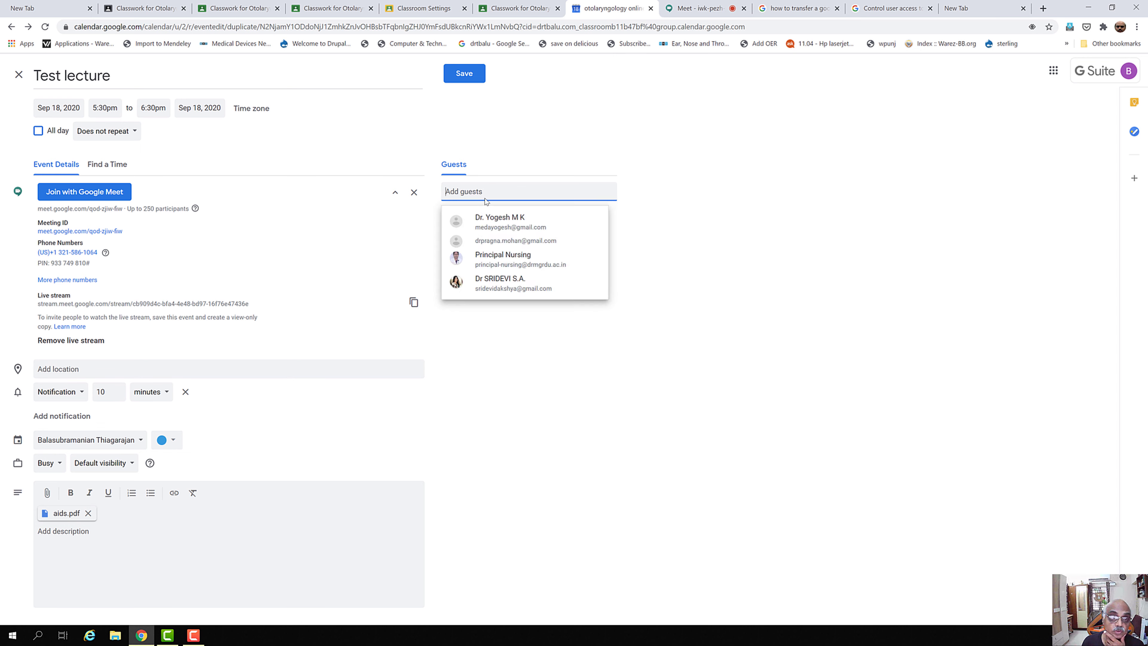
click(666, 138)
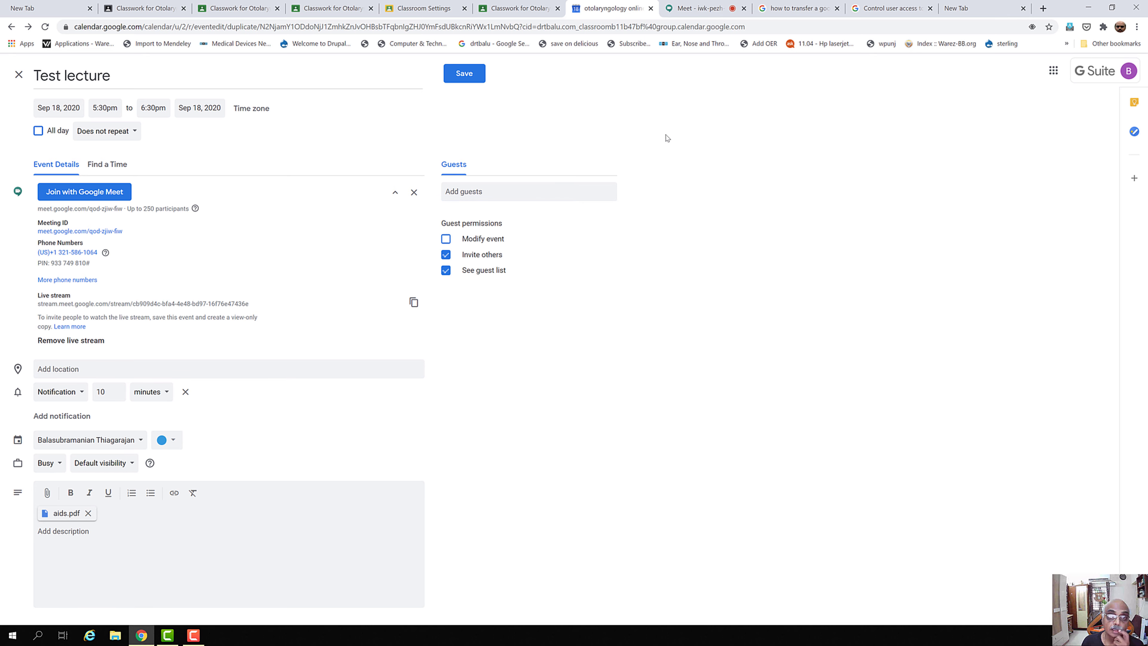
click(469, 75)
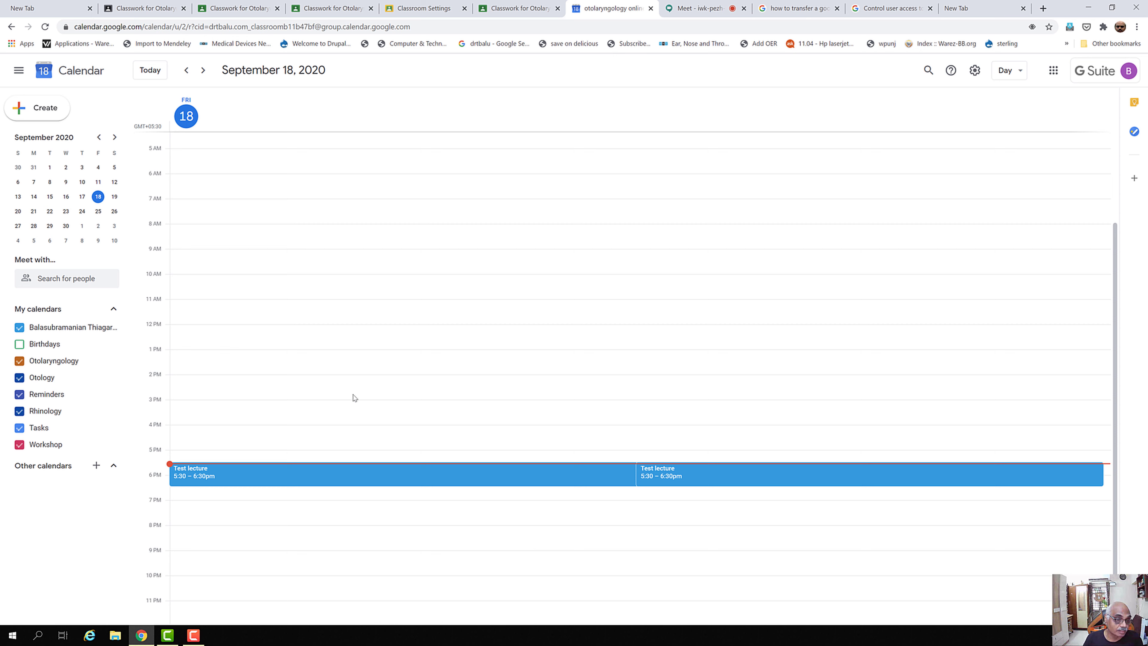
Open the Google Meet lobby from the first Test lecture event and review the call's audio and video settings.
click(226, 476)
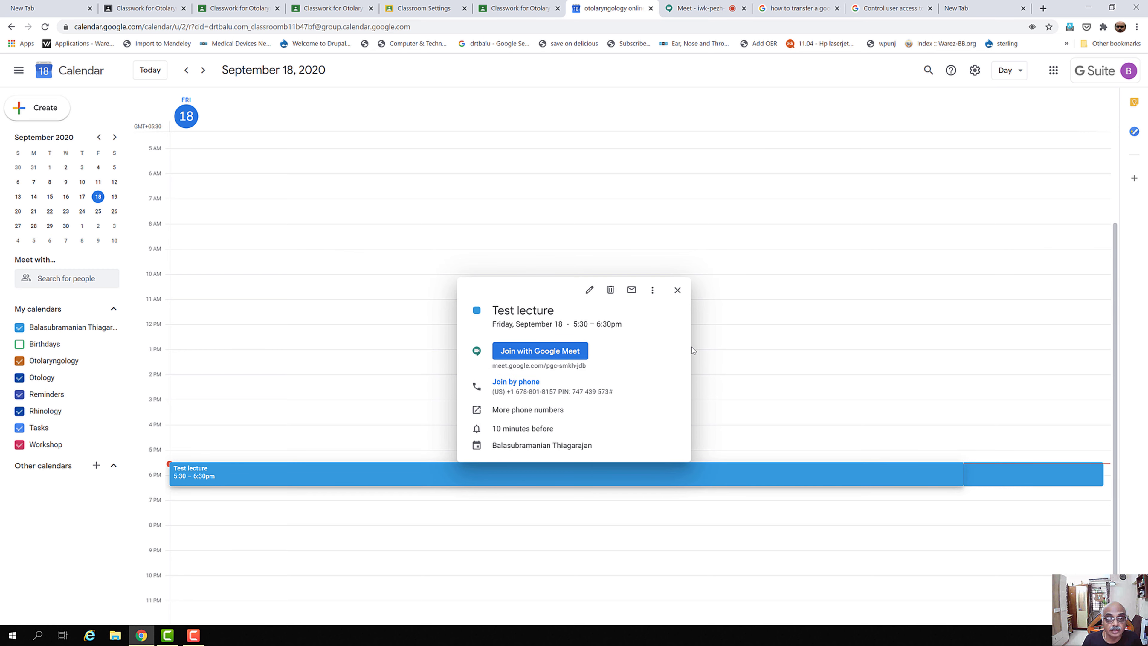
click(540, 352)
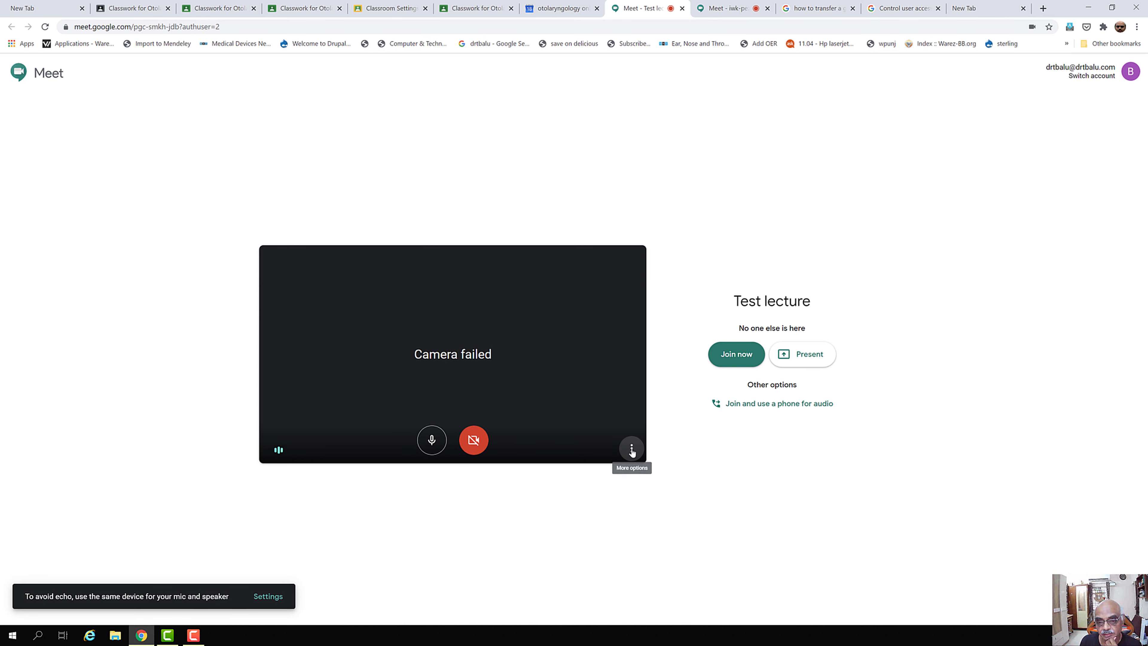
click(632, 449)
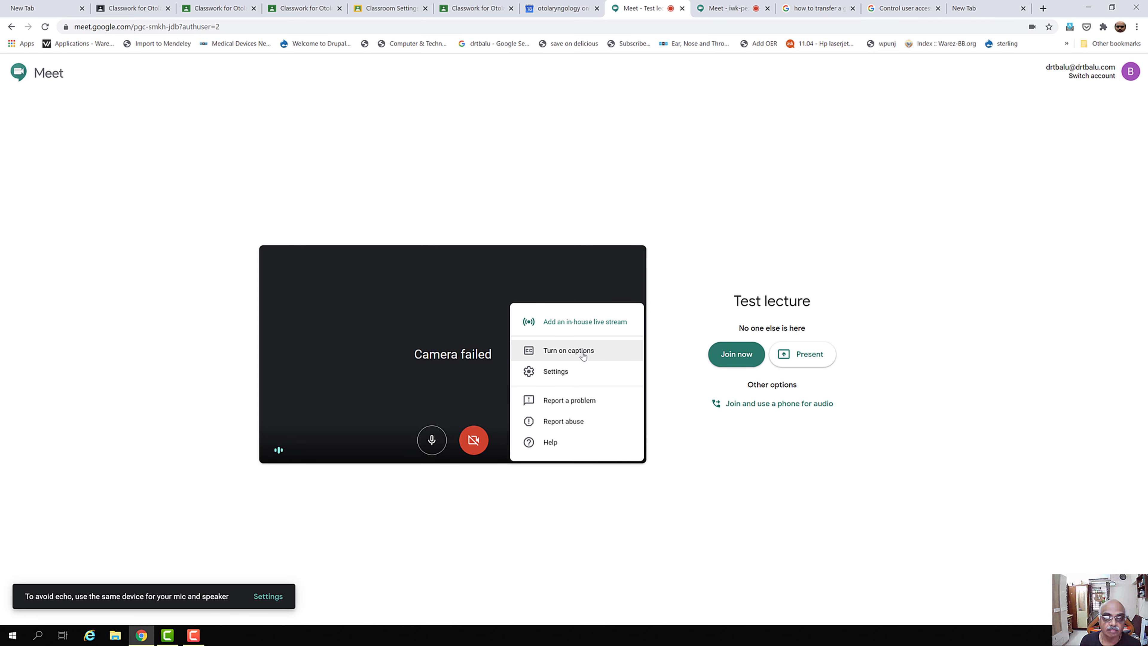
click(583, 375)
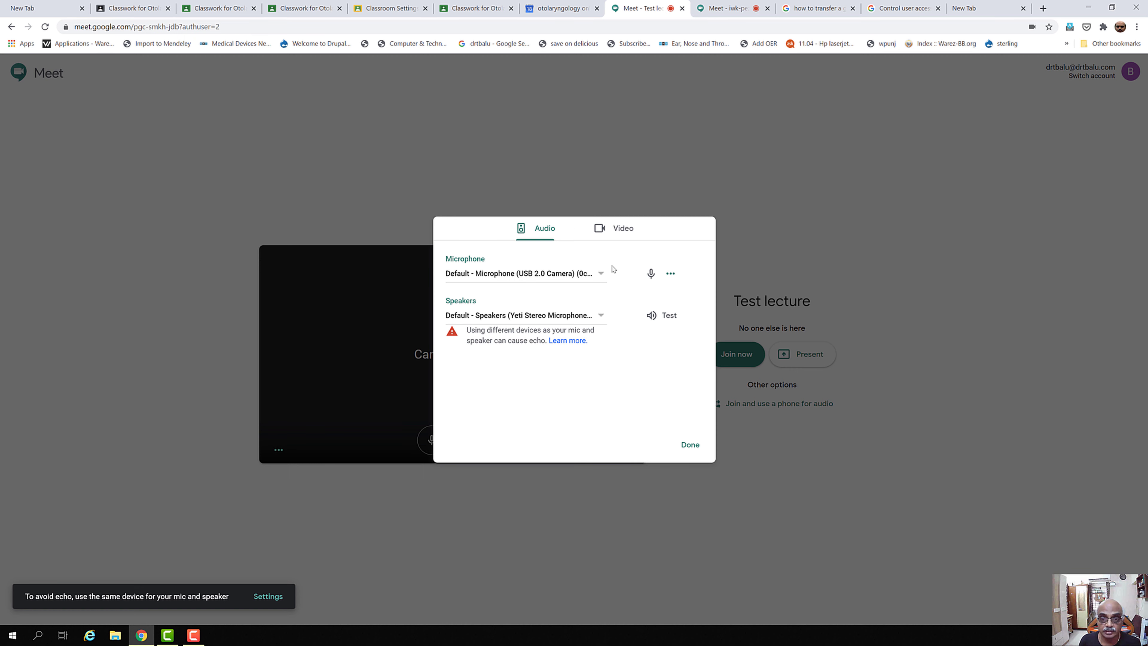
click(616, 232)
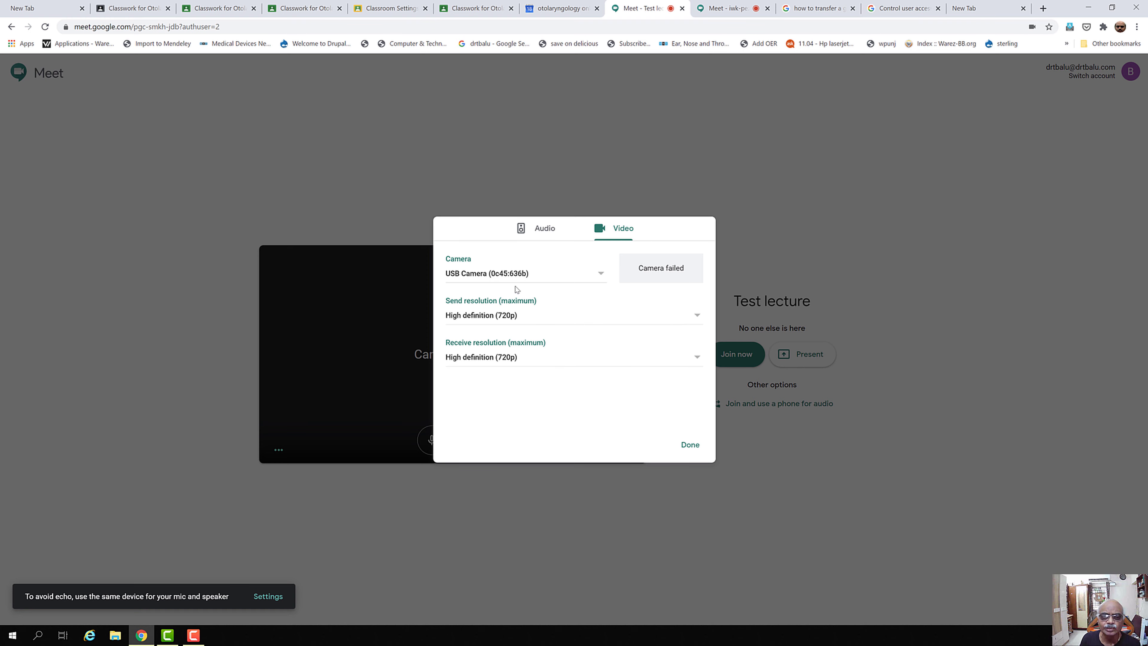
click(602, 276)
click(667, 164)
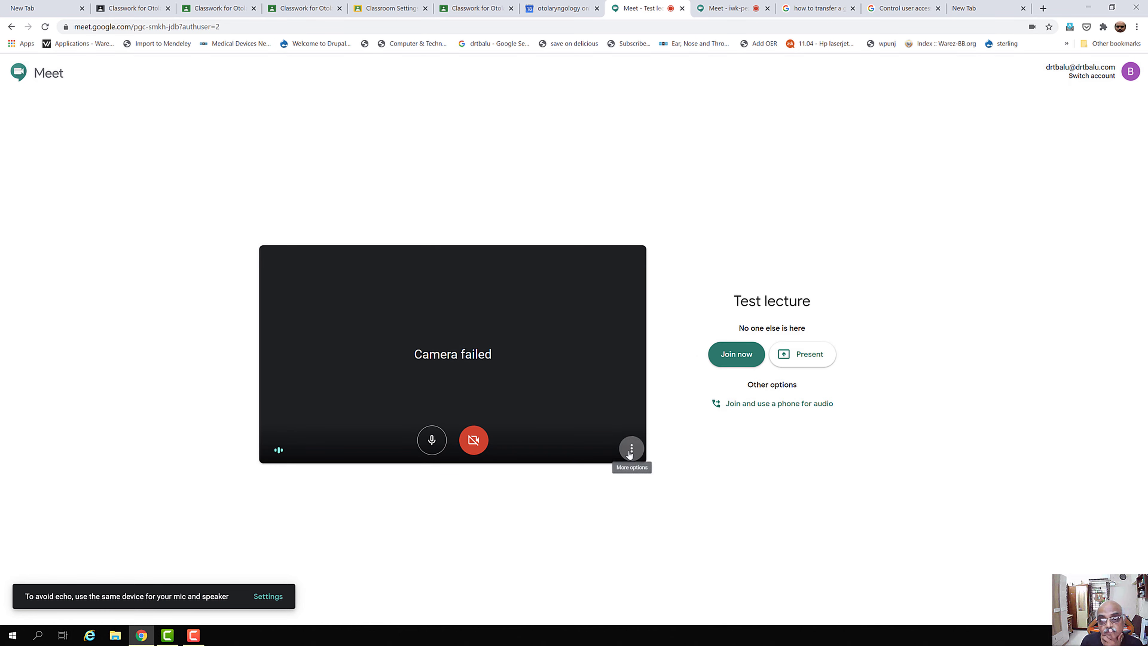
Reopen the call's video settings and choose High definition (720p) as the maximum send resolution.
click(632, 447)
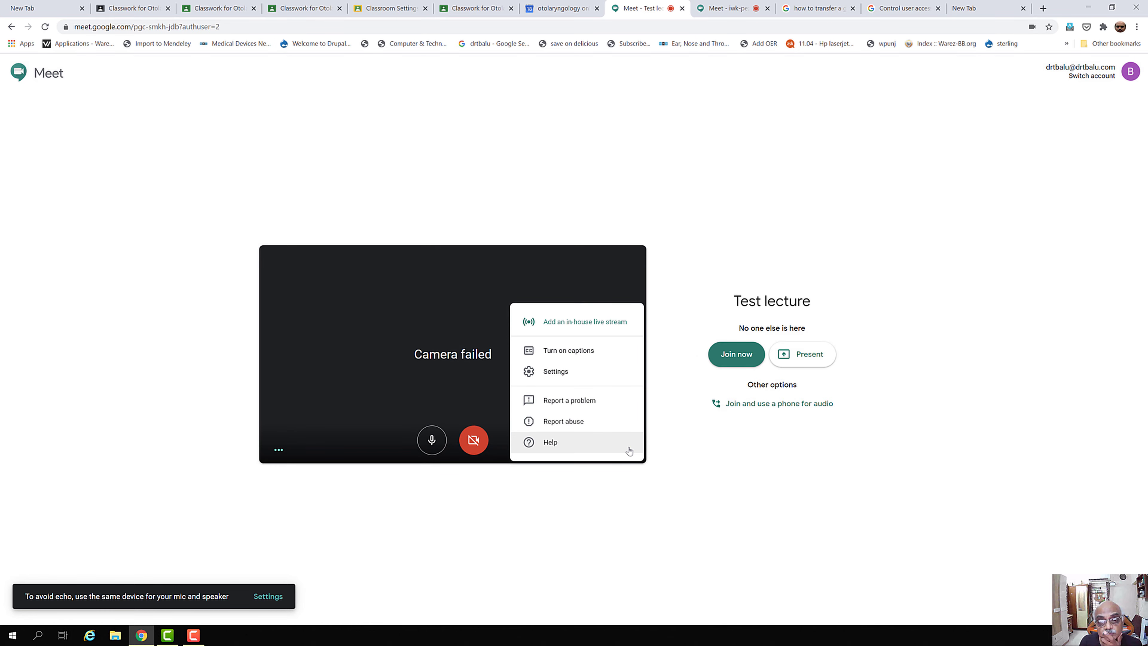
click(561, 370)
click(649, 229)
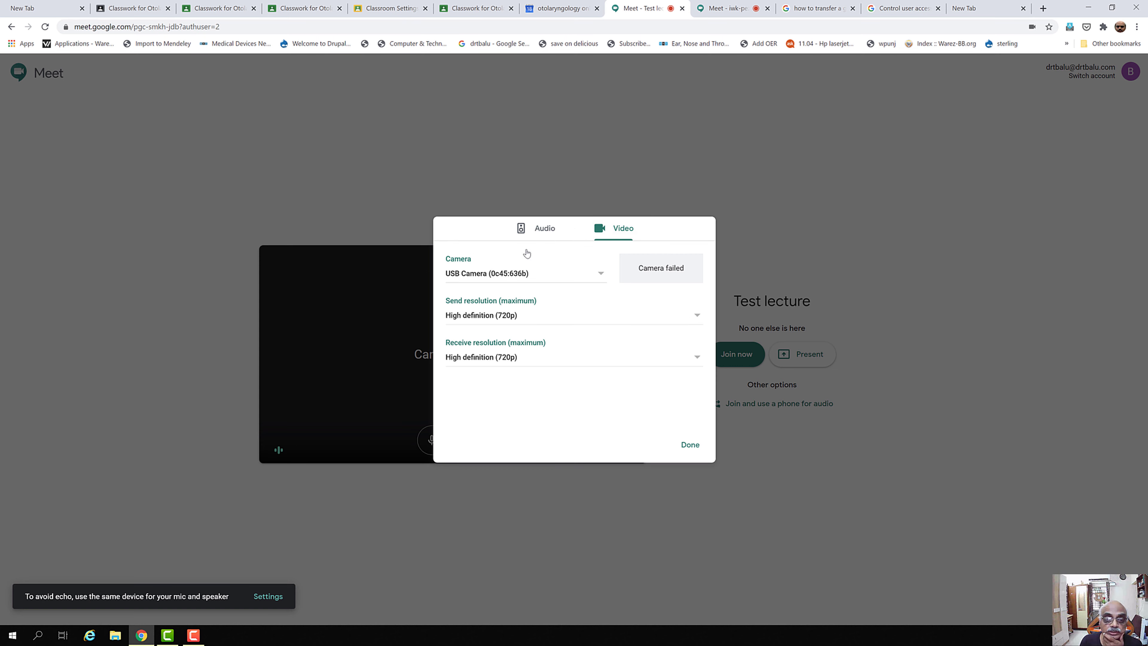
click(695, 318)
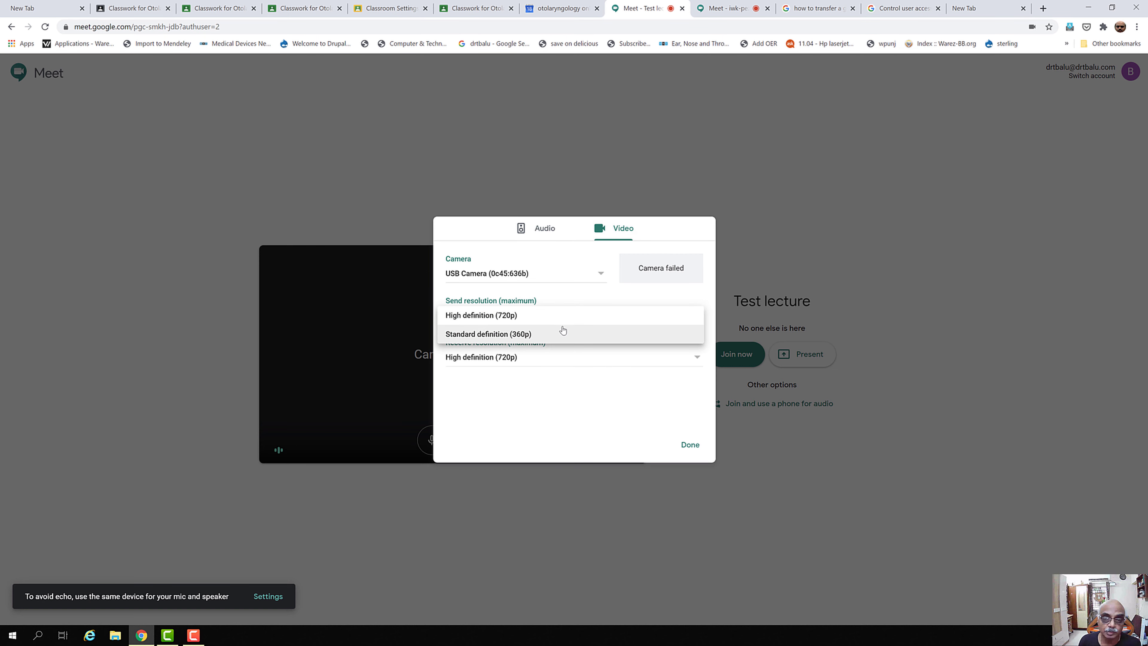
click(586, 323)
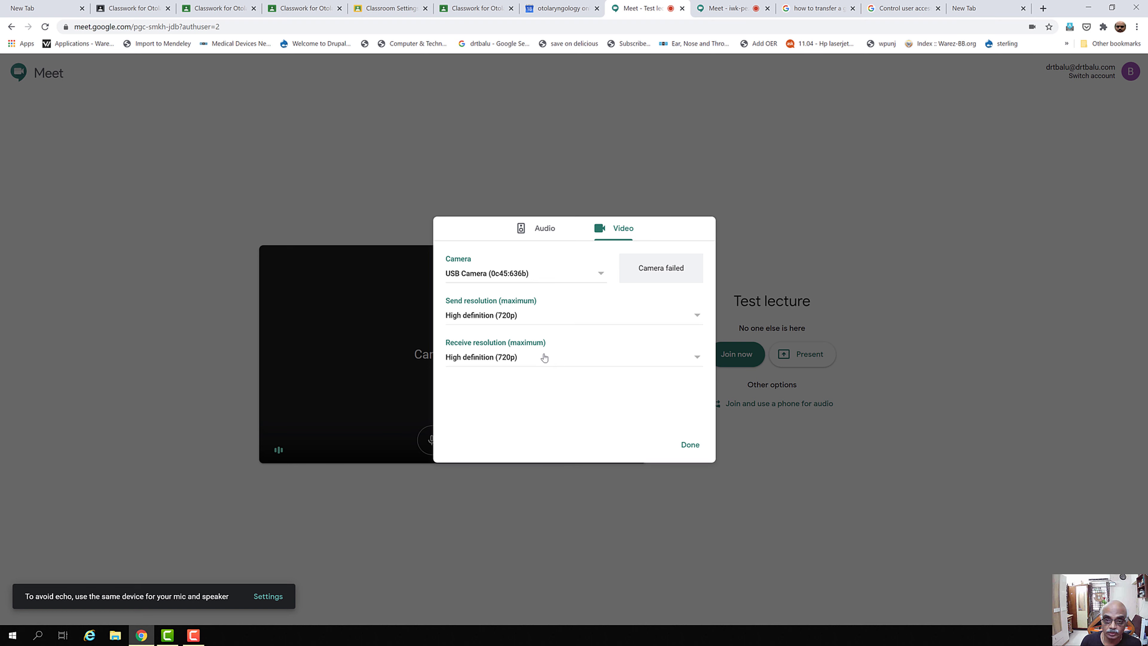
click(687, 444)
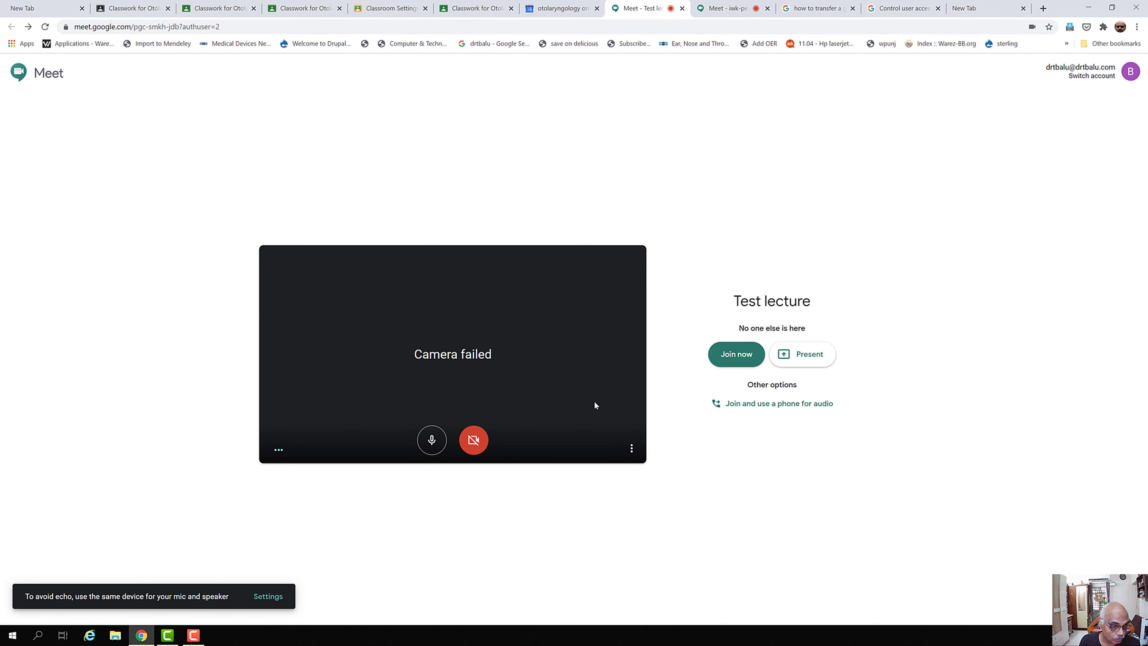
Join the Test lecture meeting and open the full list of phone numbers from its joining info.
click(734, 362)
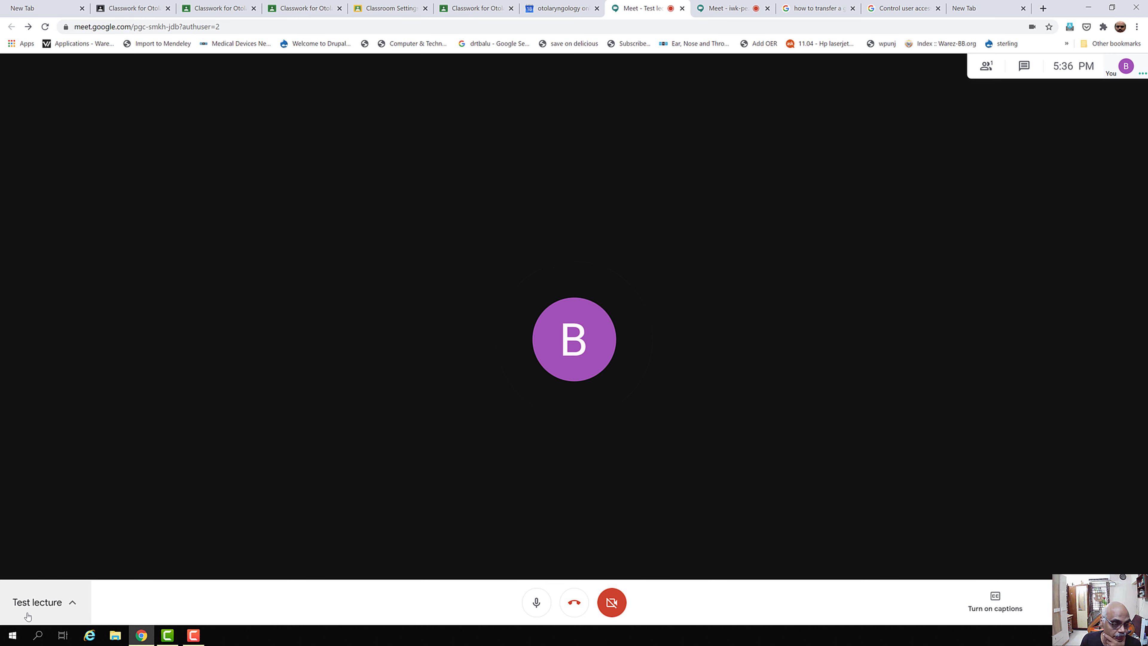
click(72, 605)
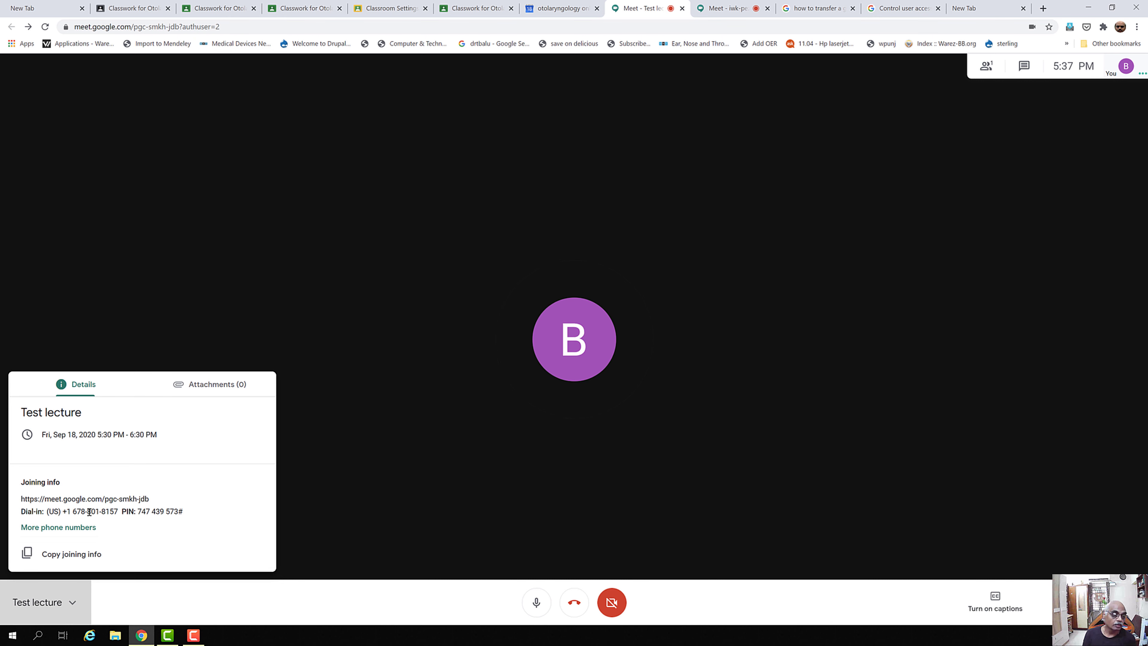
click(75, 527)
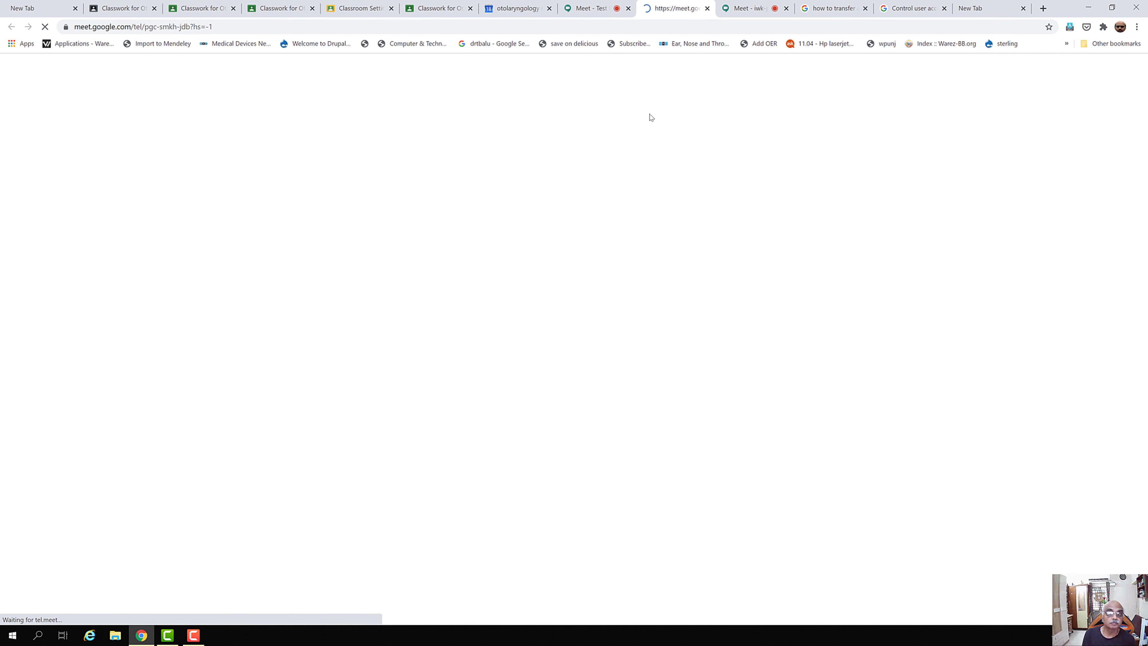
View the page of dial-in numbers by country and return to the Test lecture call.
click(911, 8)
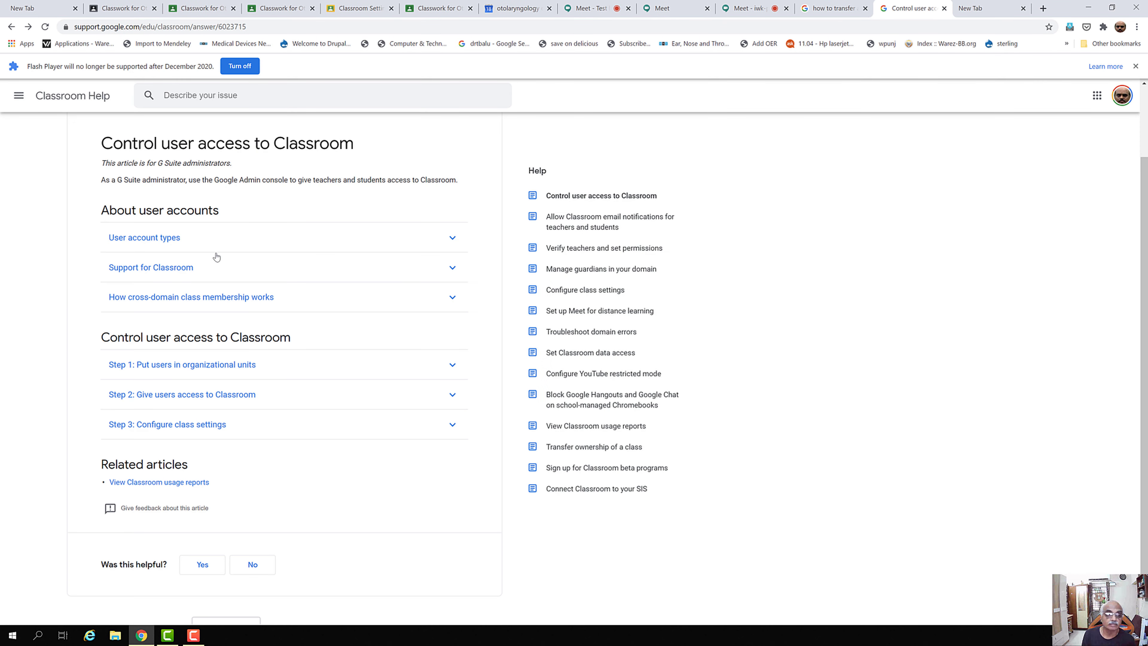
click(760, 8)
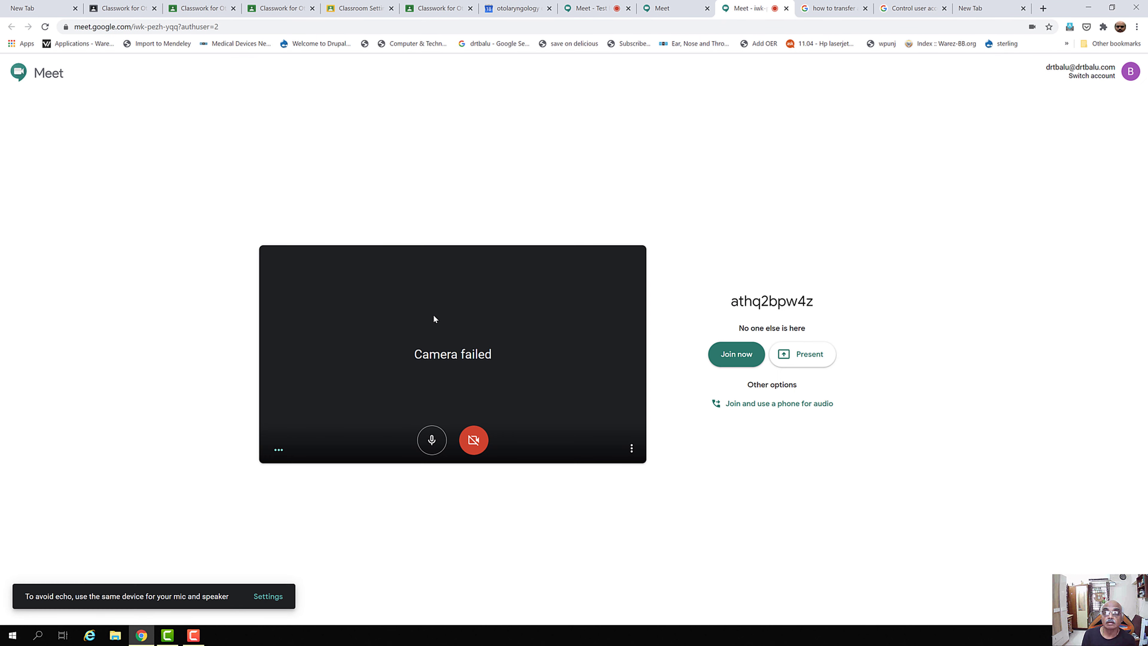
key(ctrl+shift+Tab)
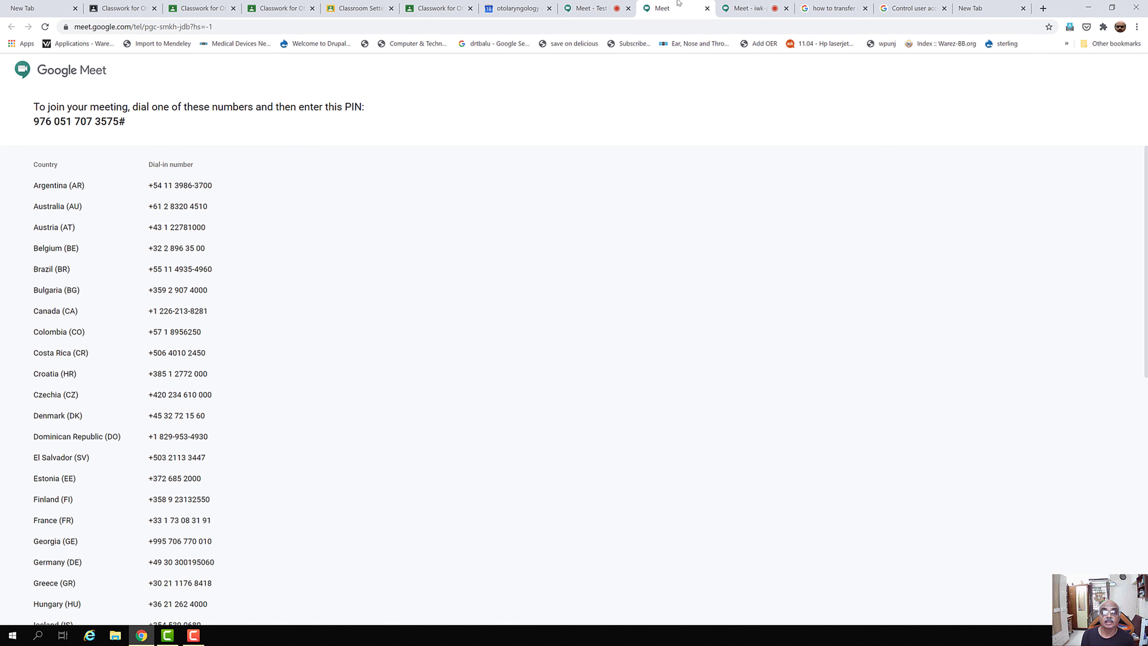
click(597, 10)
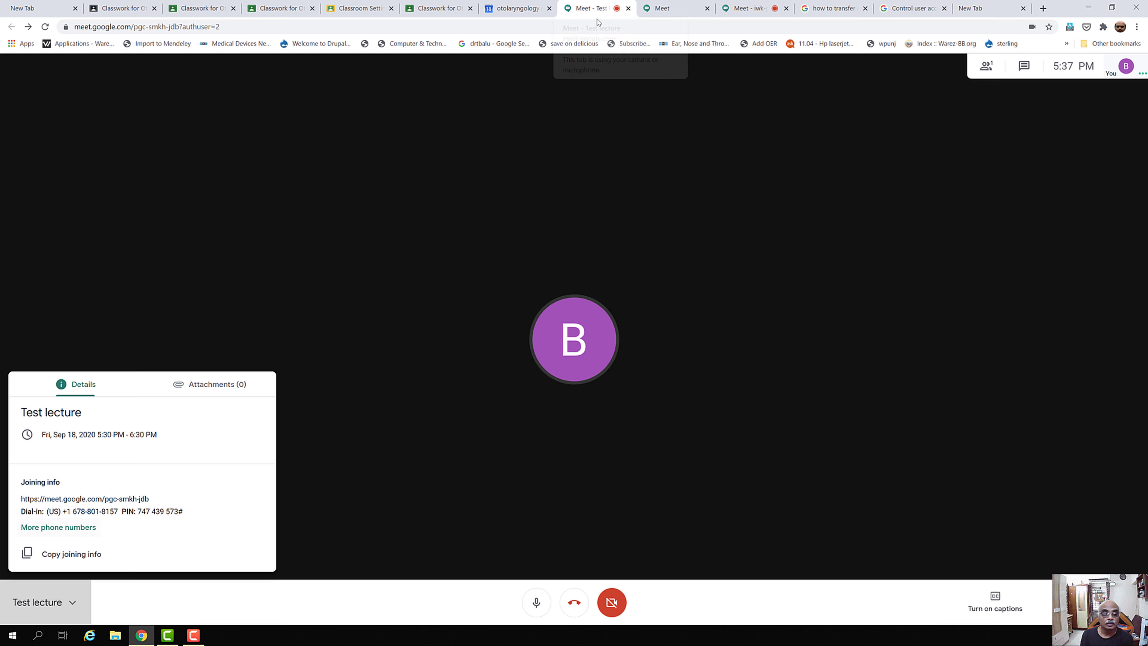
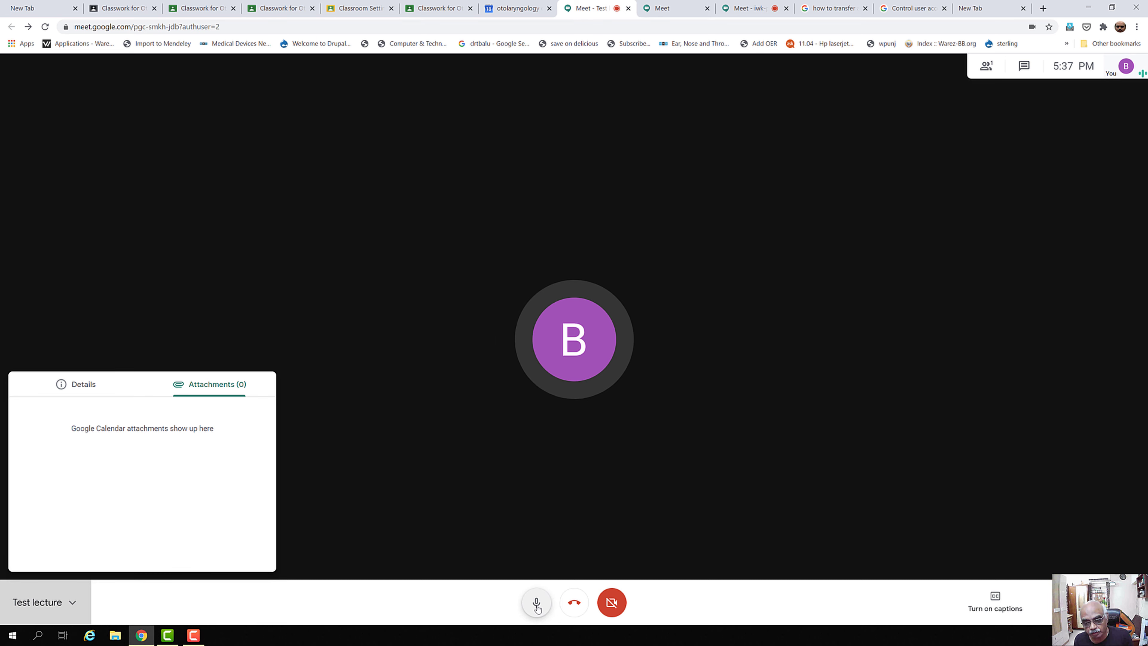
Mute and unmute the microphone, and switch the captions on and off in the Test lecture call.
key(Escape)
click(536, 605)
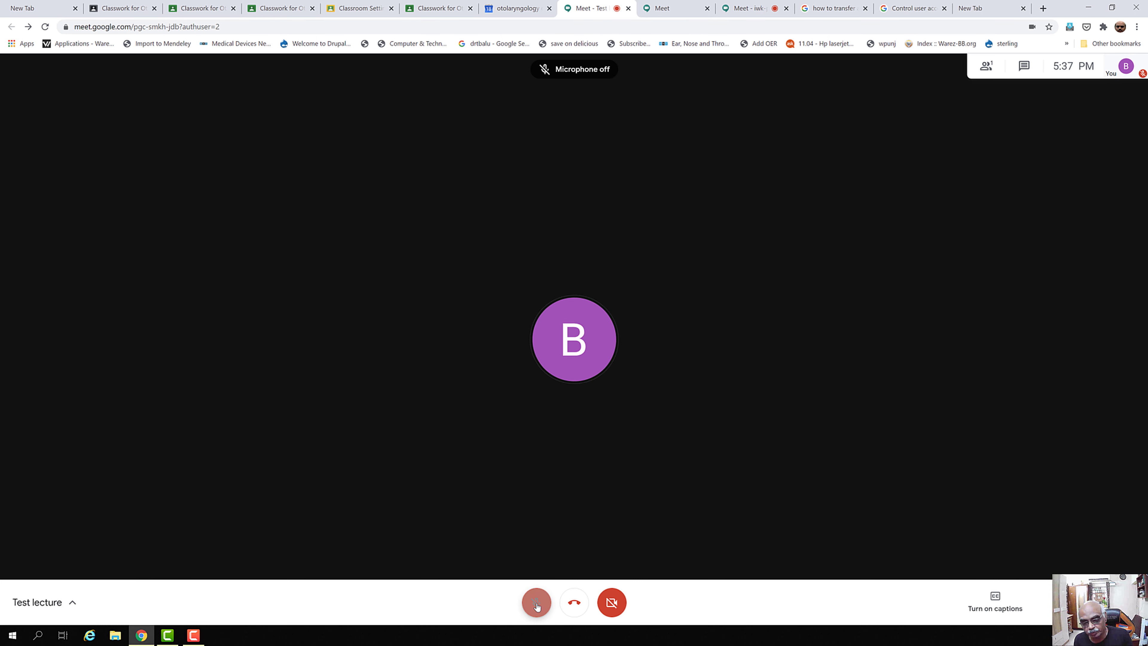
click(535, 606)
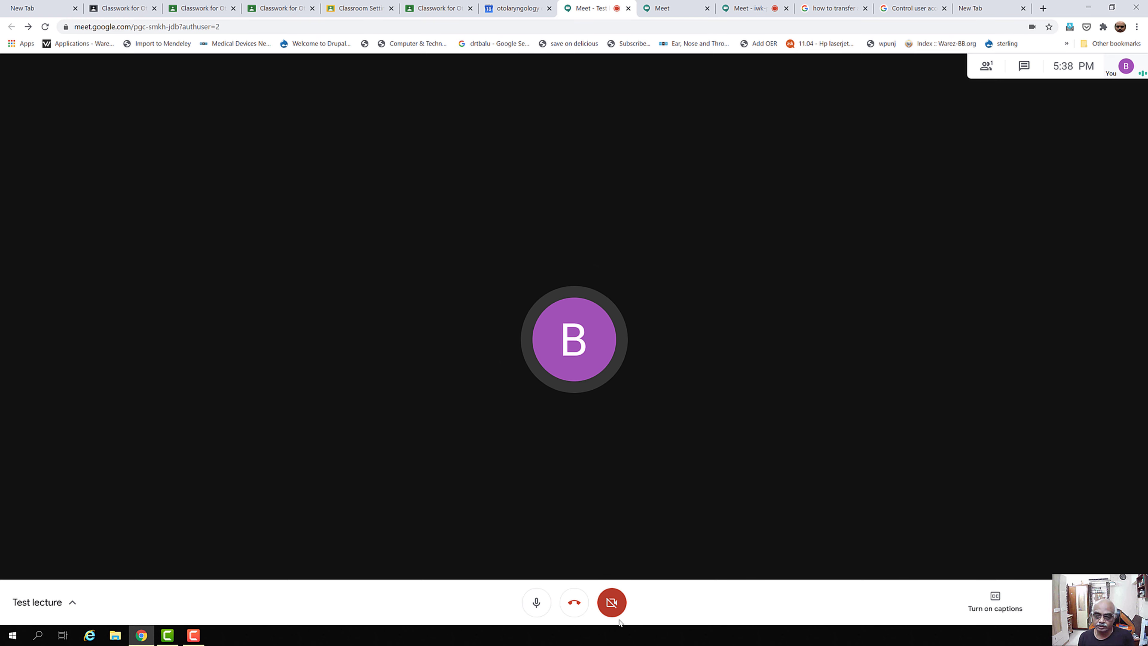
click(994, 601)
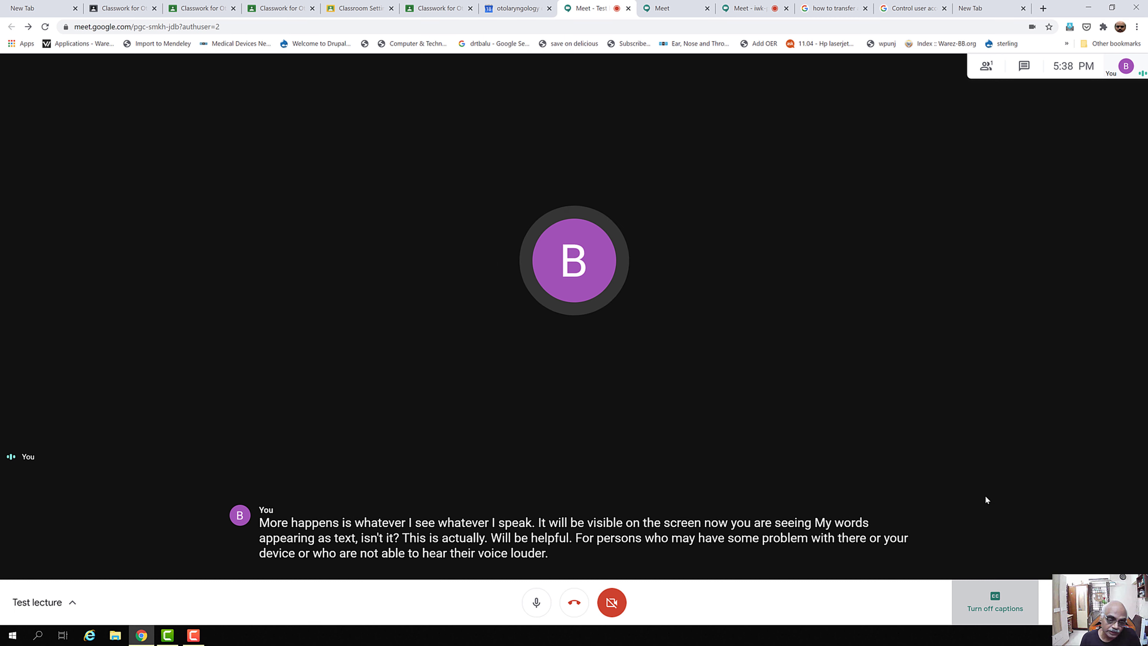
click(995, 599)
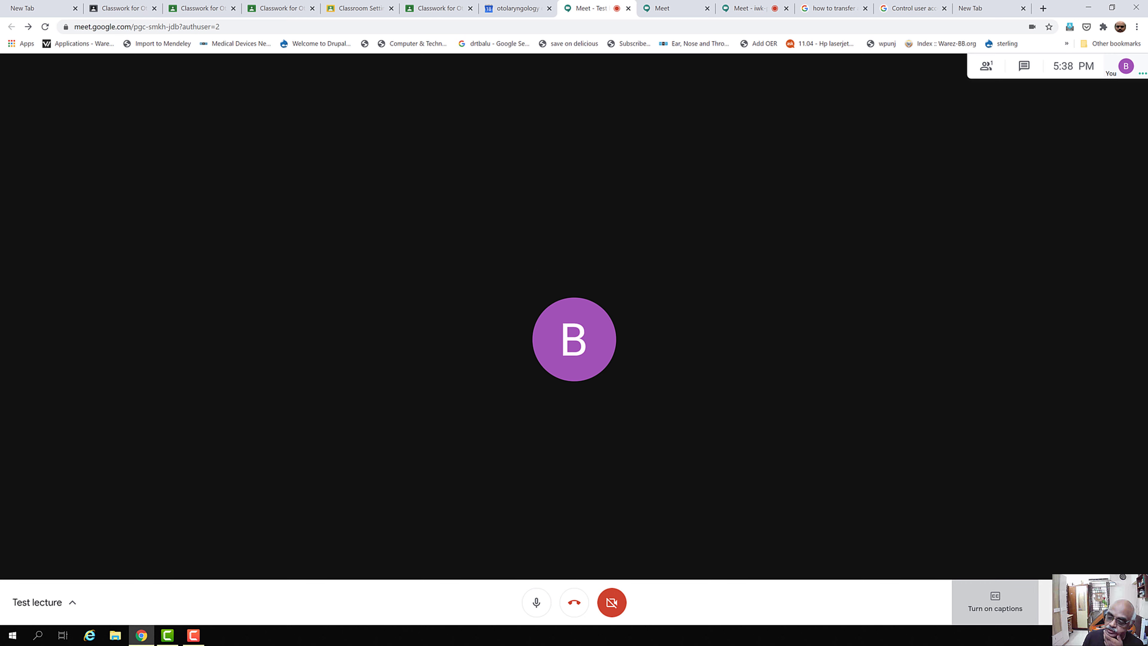
Present the screen to everyone in the Test lecture call and stop sharing it.
click(1084, 601)
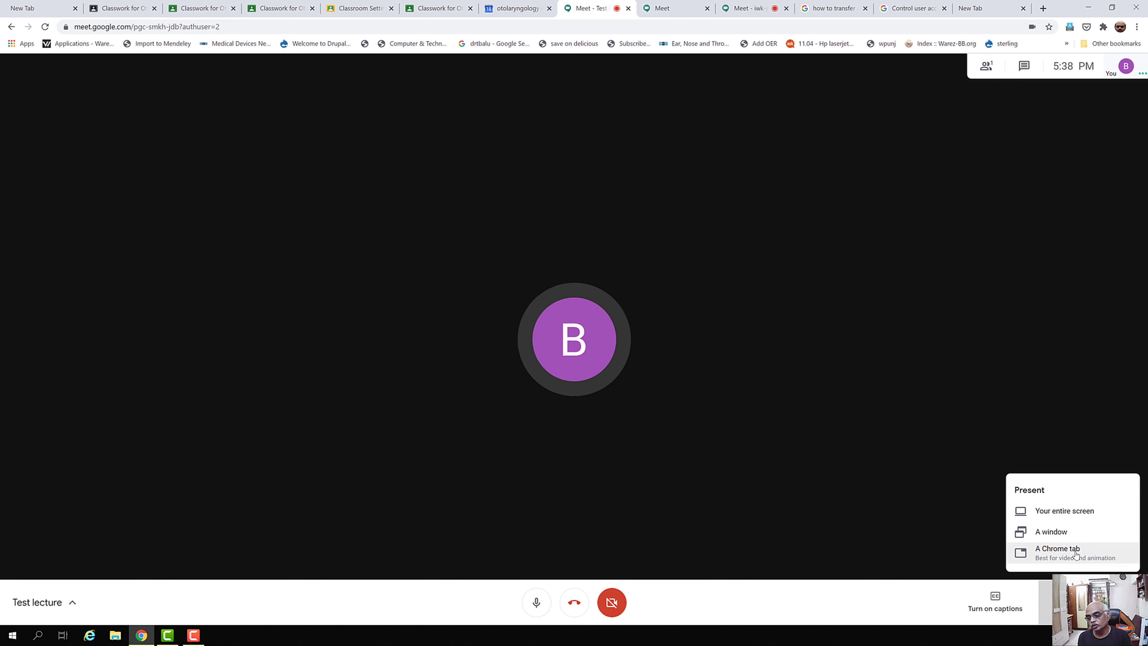
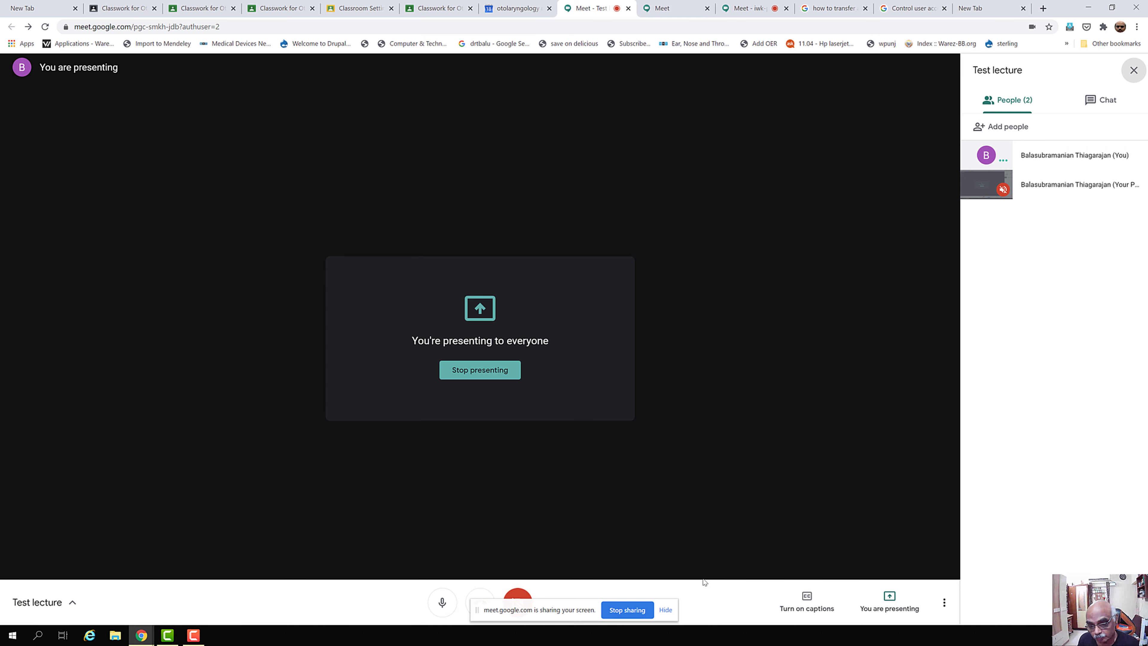
click(628, 610)
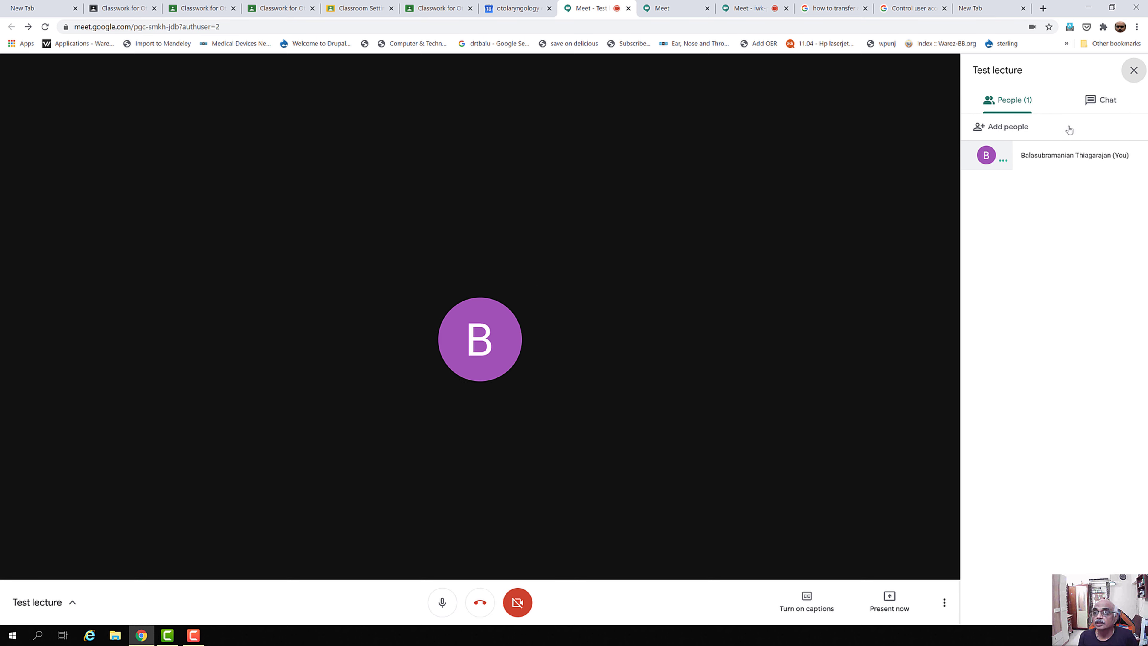
Send the message "welcome" to everyone in the meeting chat.
click(1092, 103)
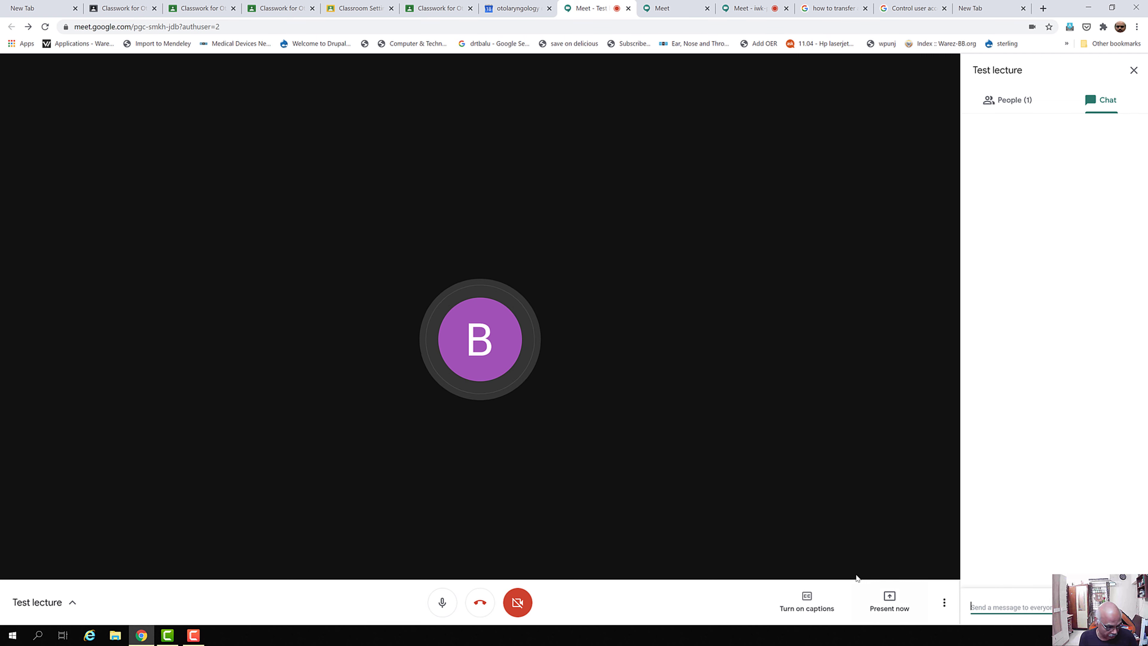
text(welcome)
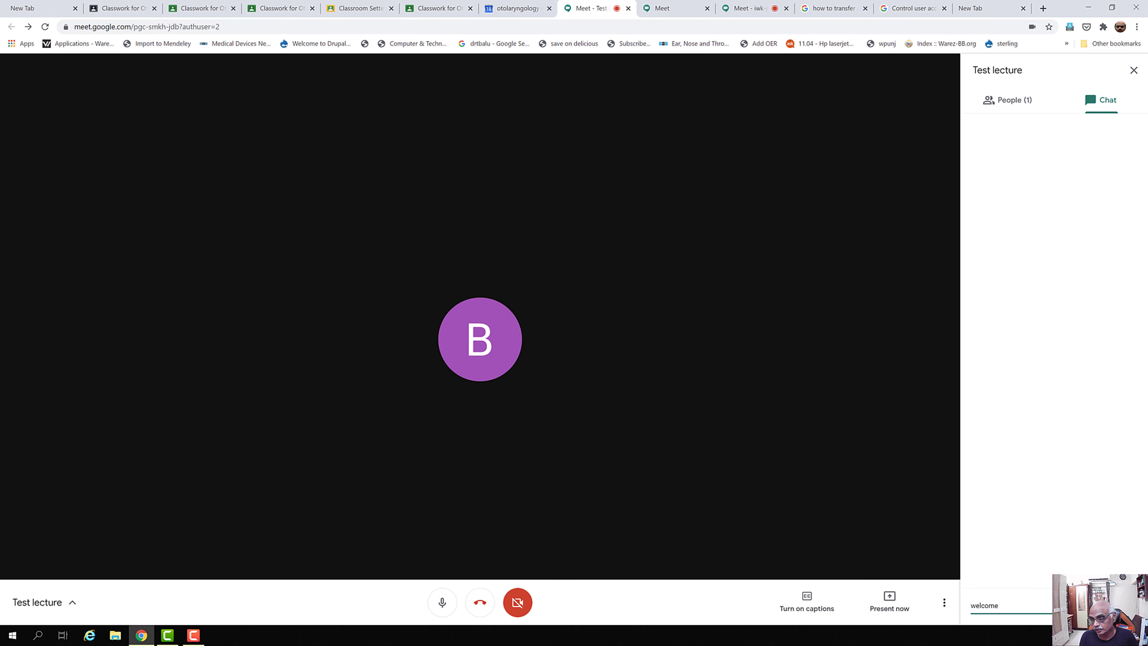
key(Return)
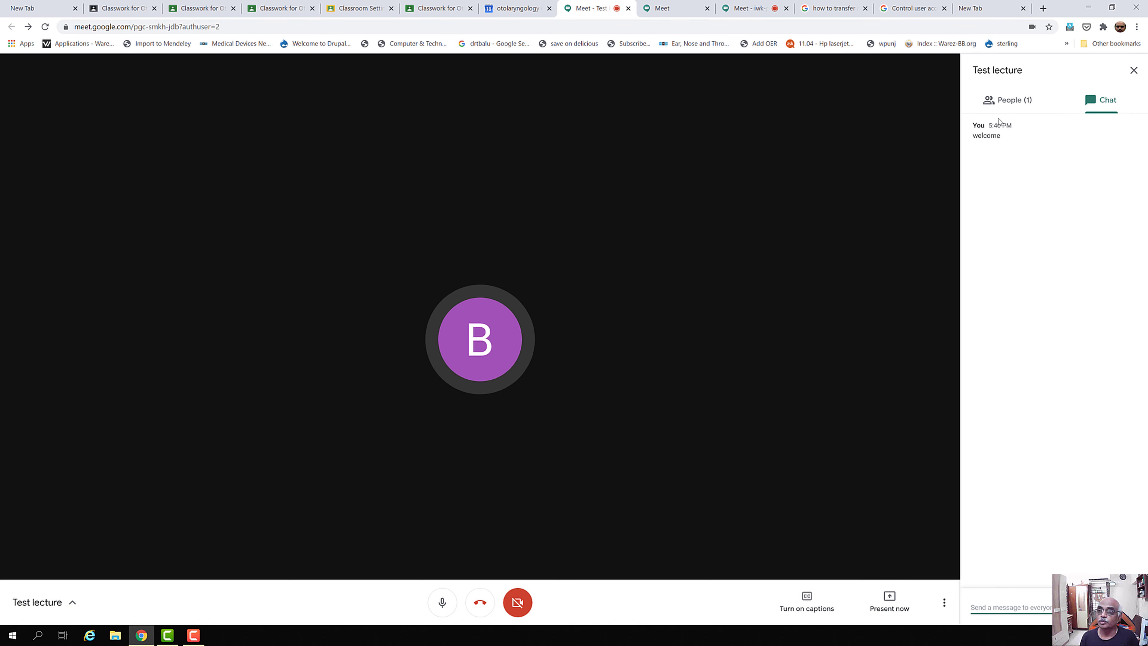
View the participant list, the additional meeting options and the available layouts of the Test lecture call.
click(997, 103)
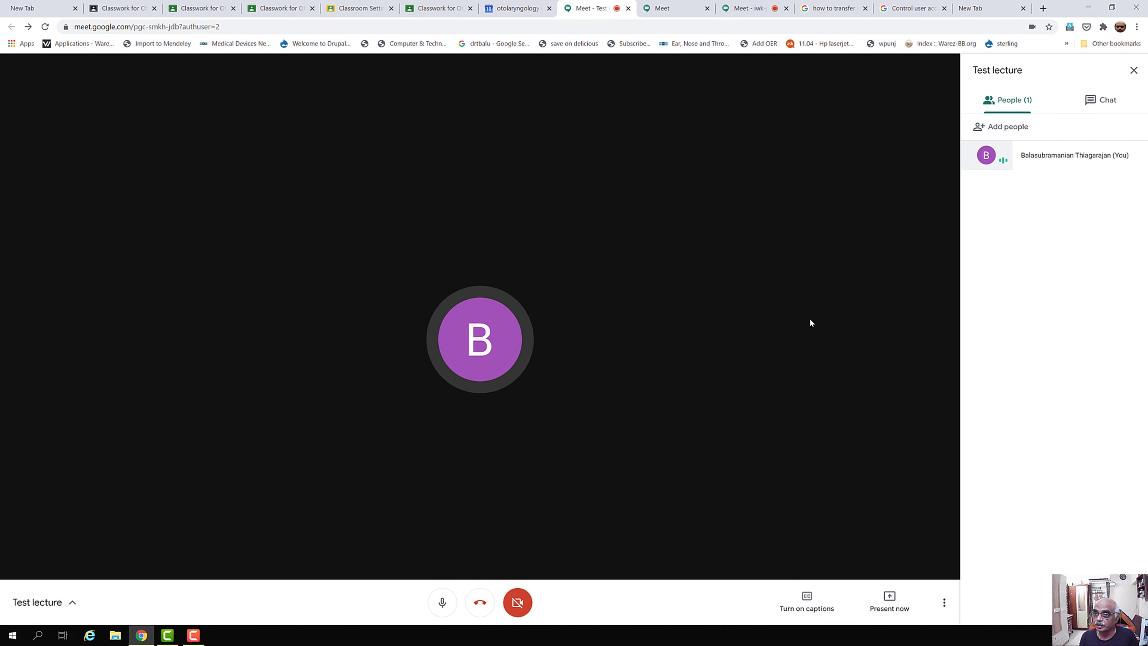
click(944, 606)
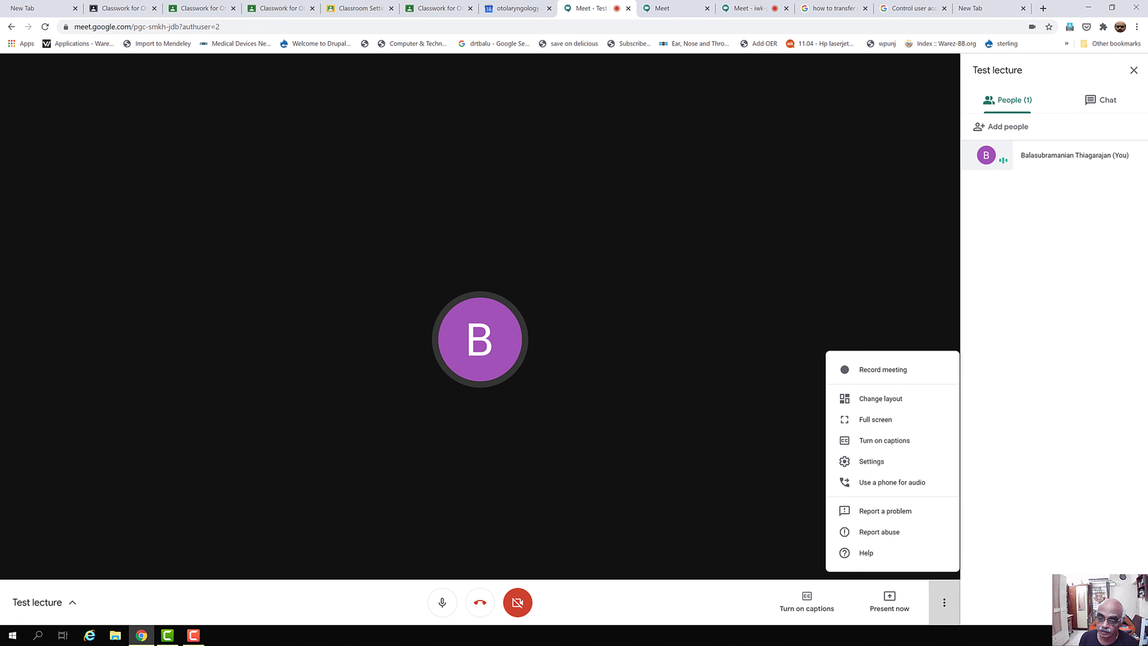
click(722, 423)
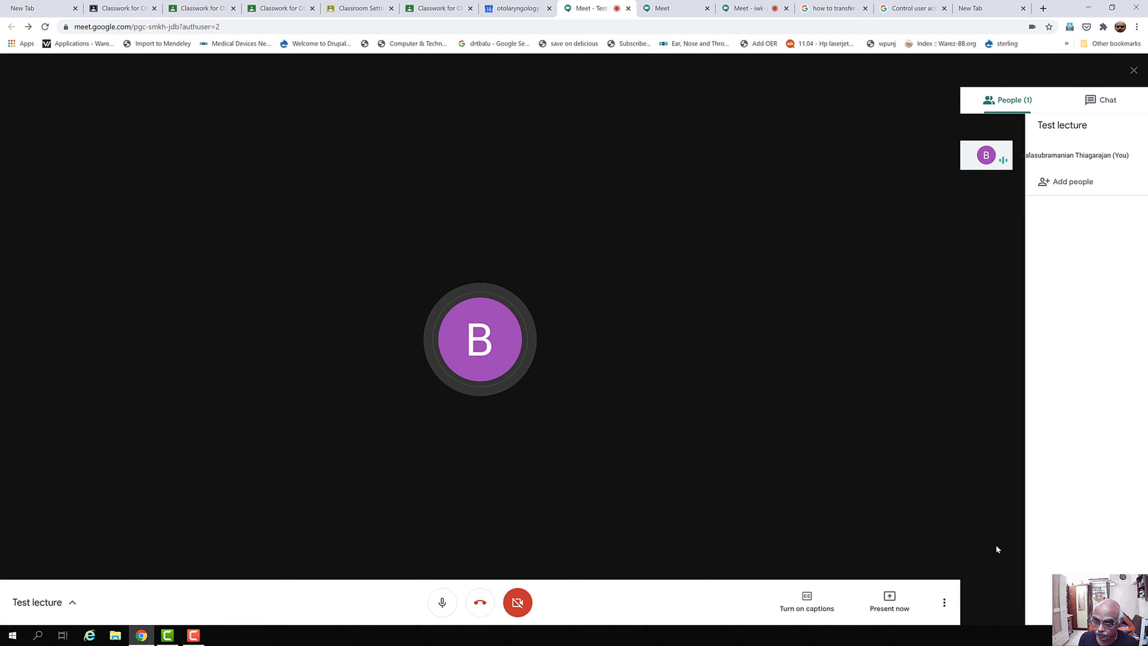
click(944, 605)
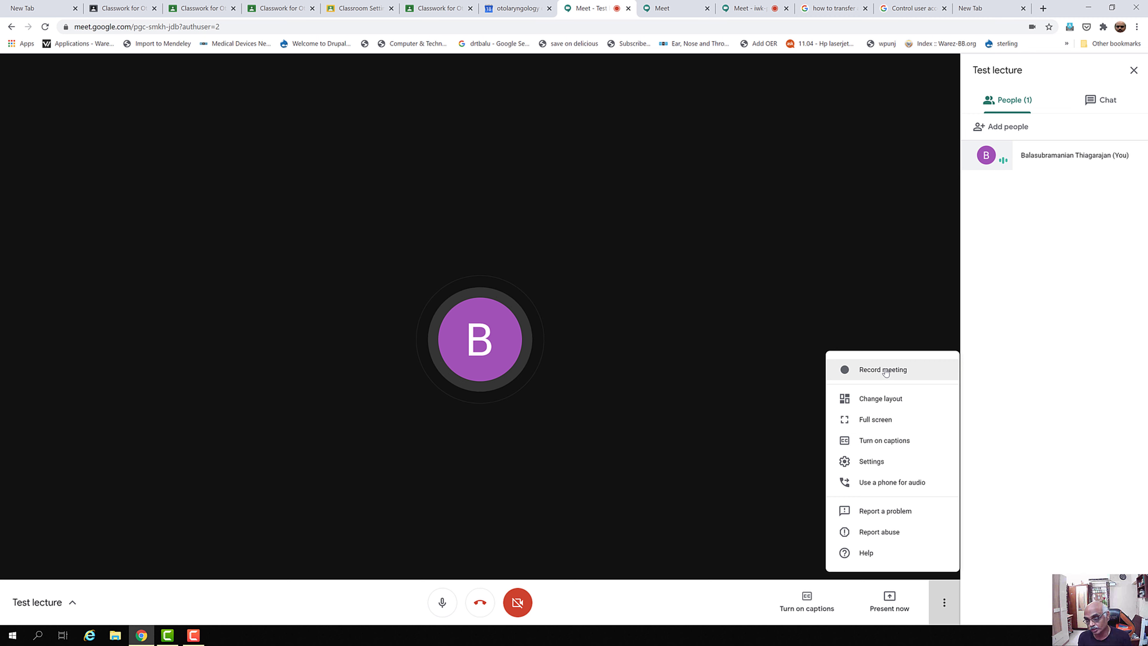
click(876, 400)
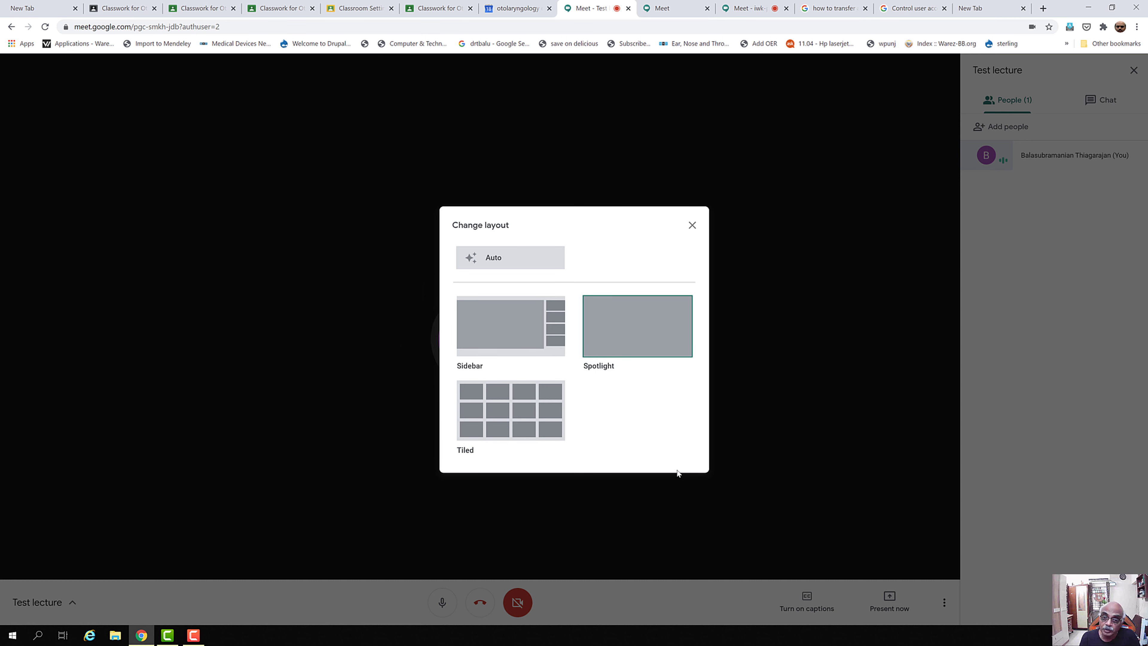
key(Escape)
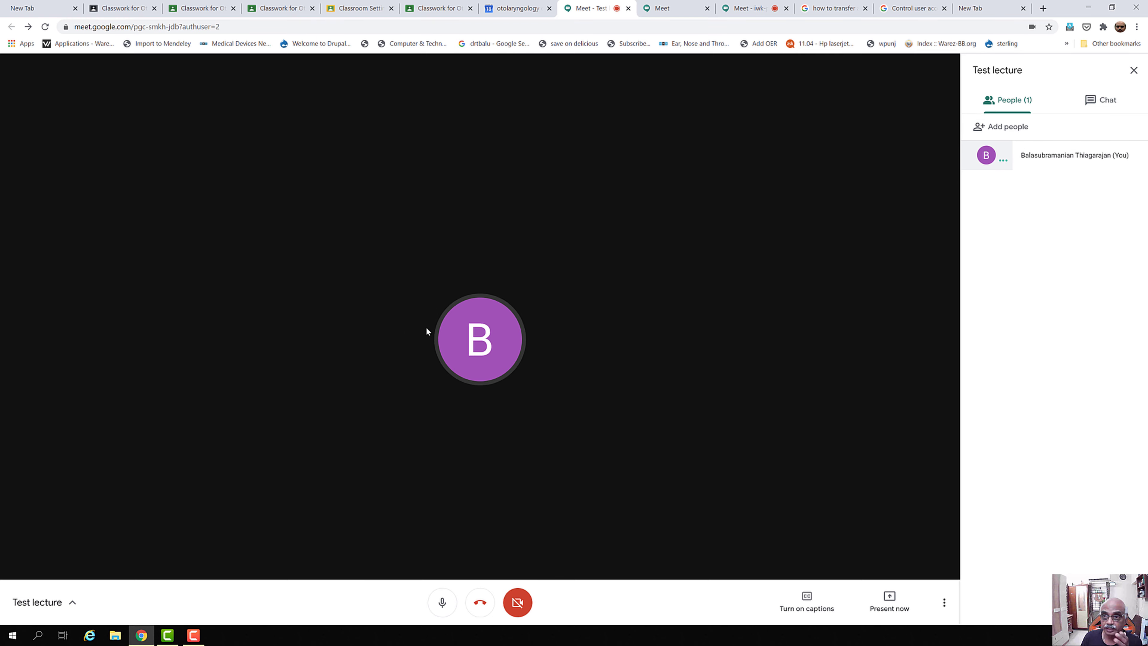
click(944, 603)
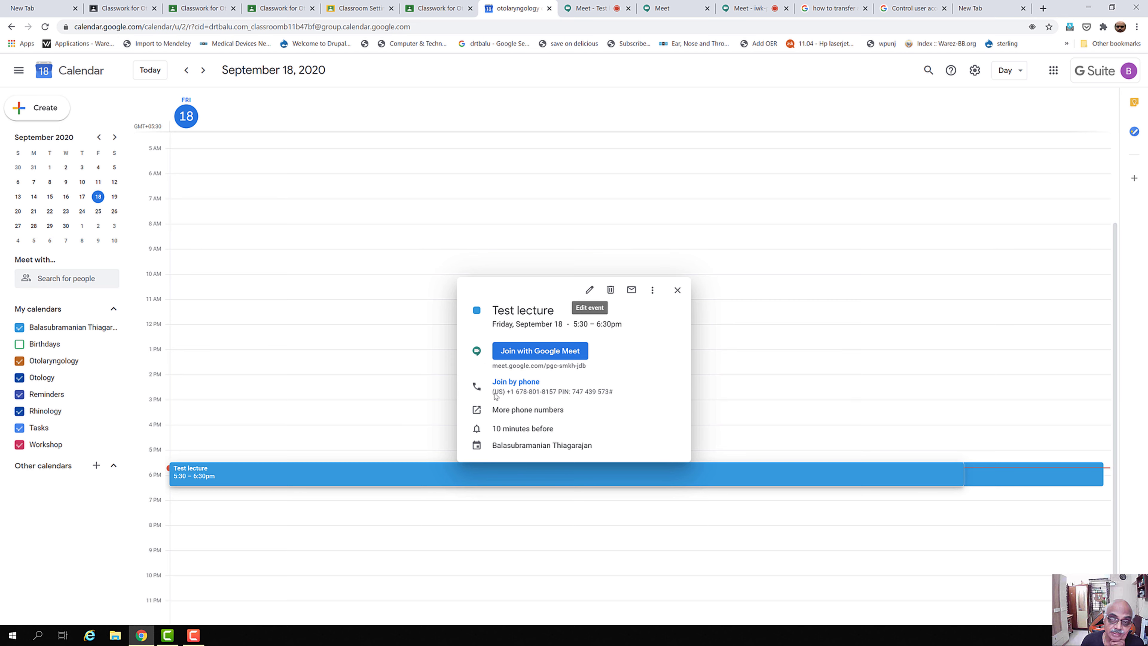
View the guest email form and the further options of the Test lecture event without sending a message.
click(631, 290)
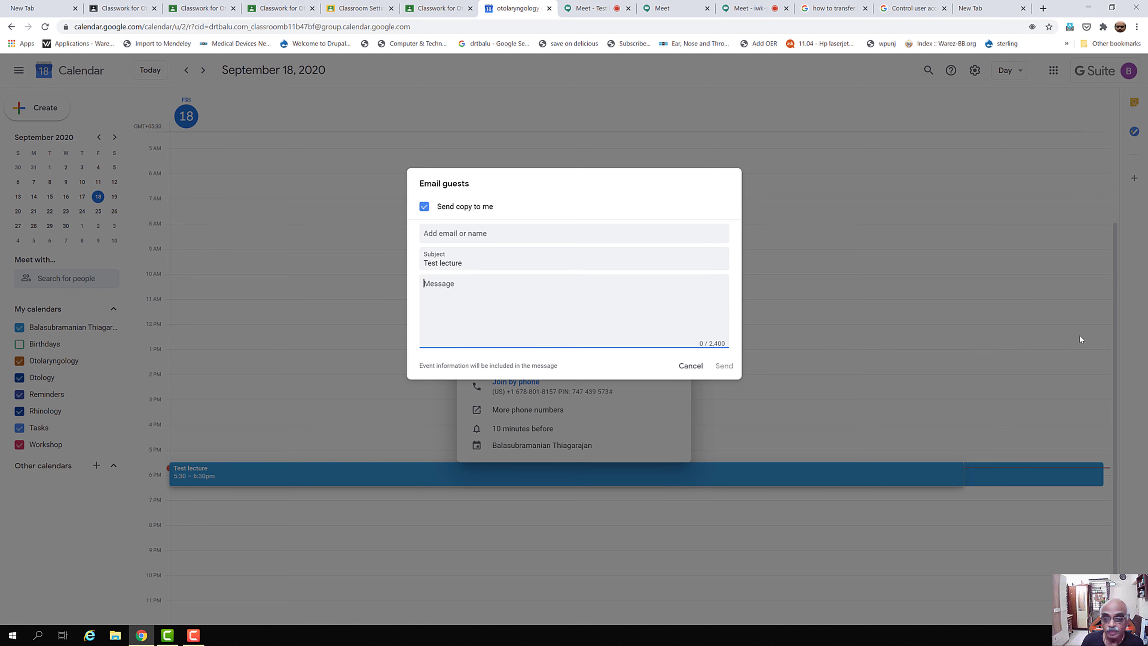
click(687, 366)
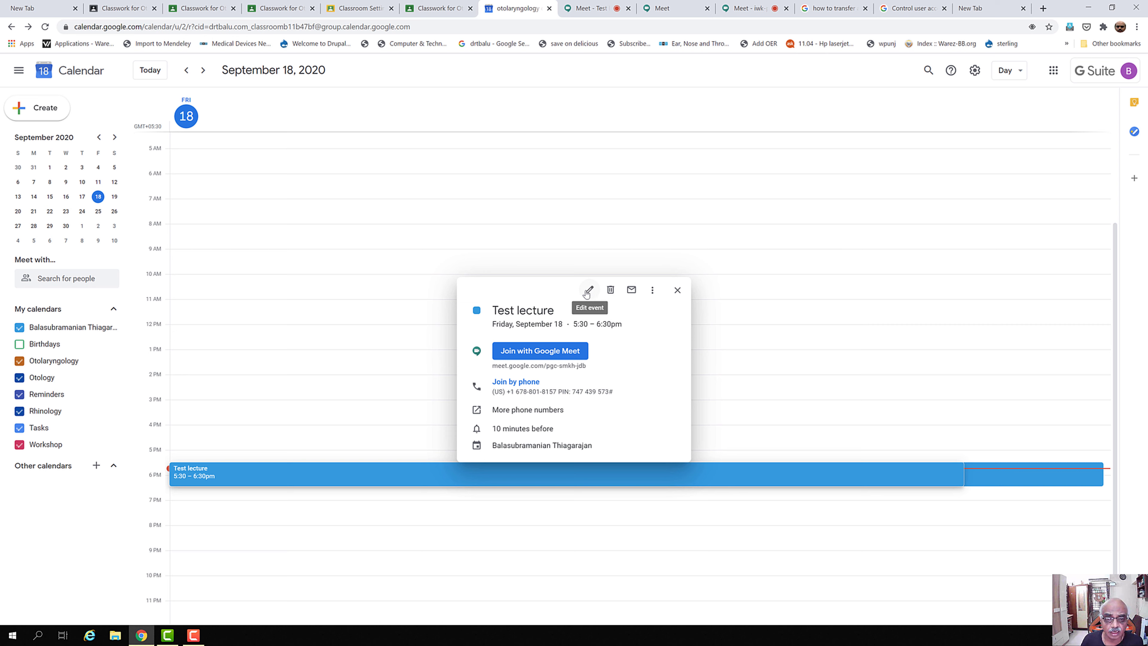
click(653, 292)
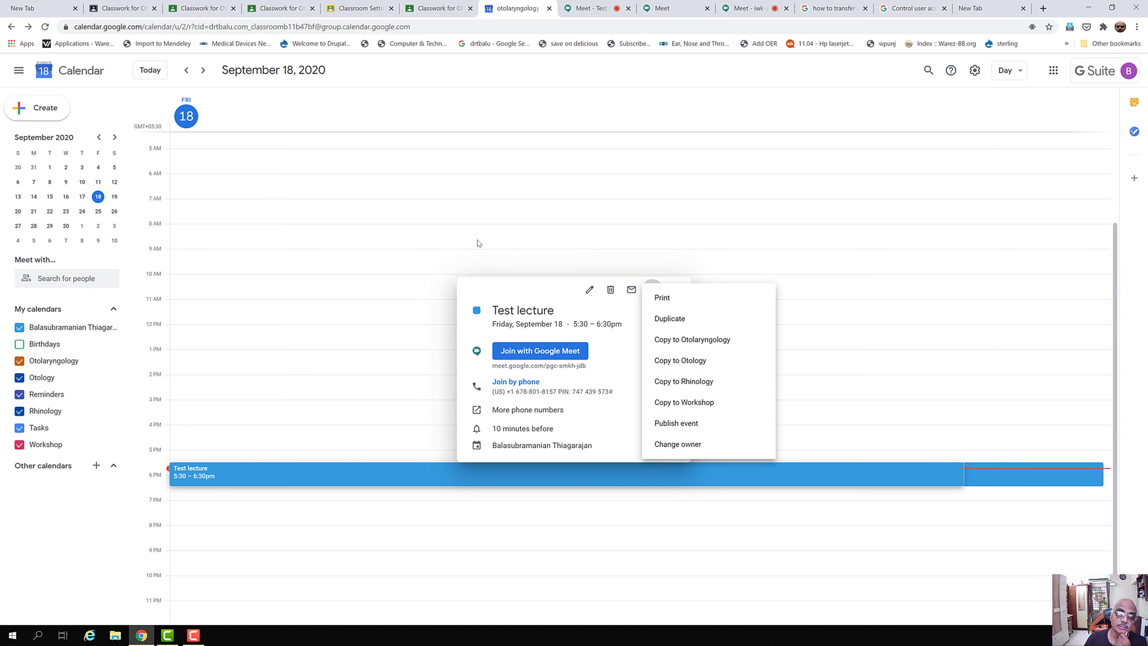
click(640, 186)
click(305, 477)
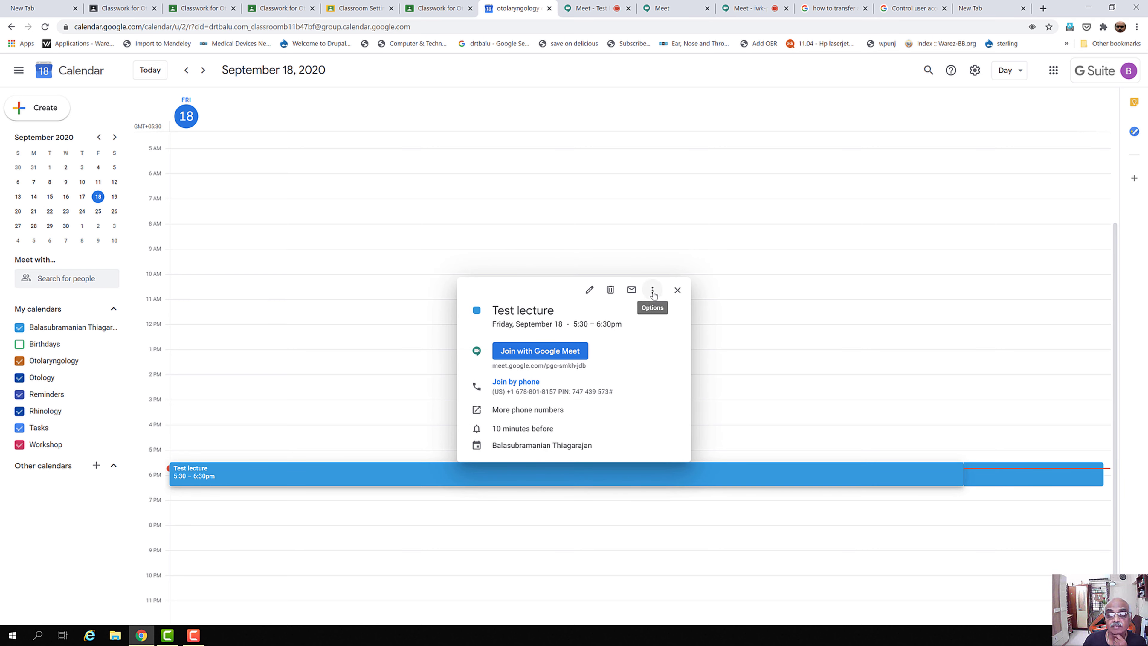
Copy the Test lecture event to the Otology calendar and save the copy.
click(653, 292)
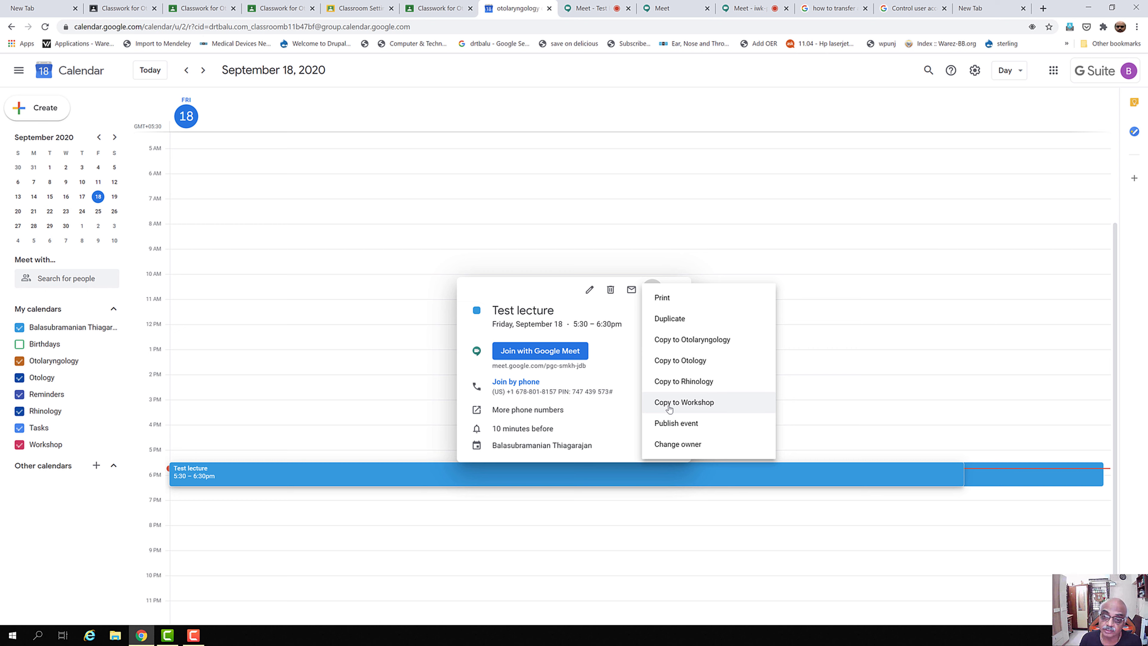
click(673, 365)
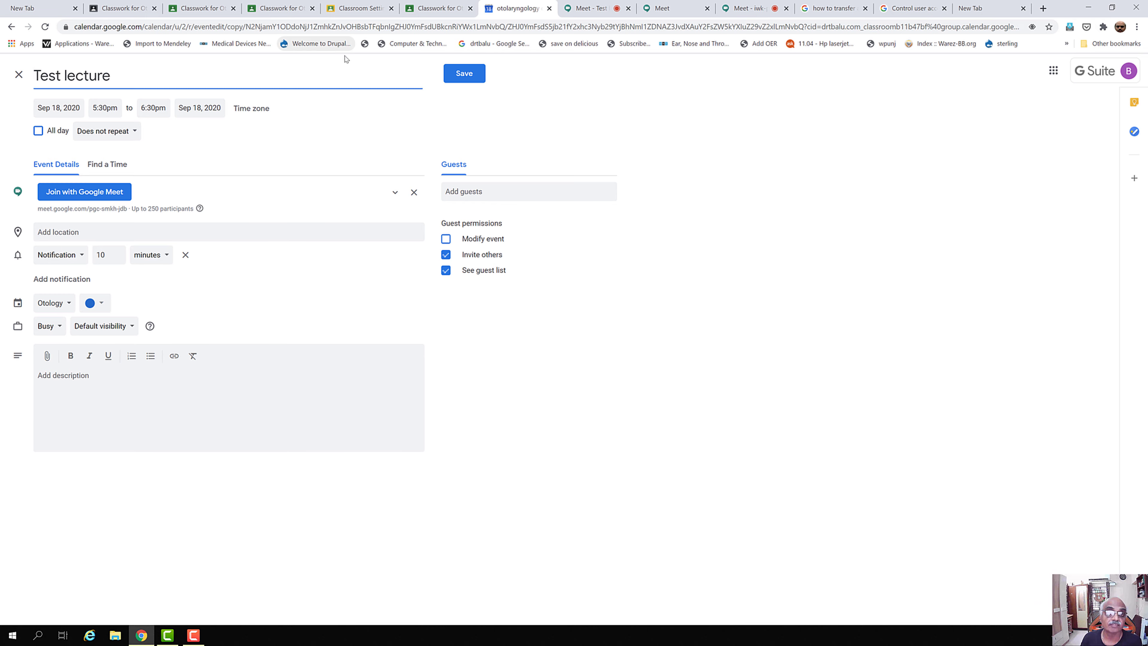
click(480, 74)
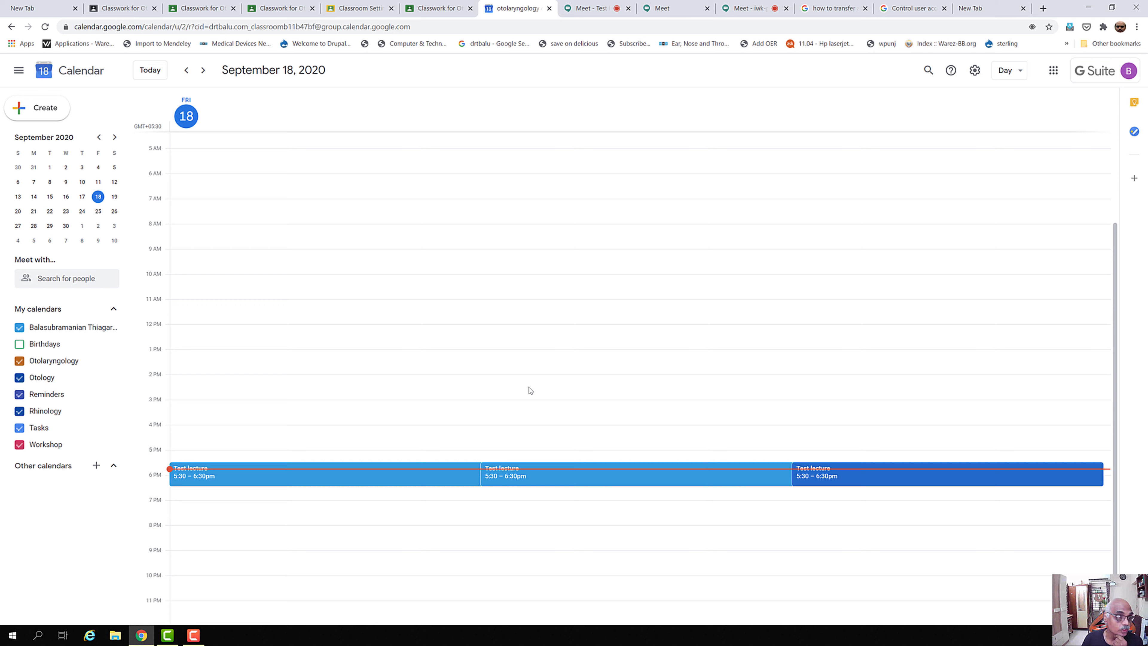
View the publishing code and link of the Test lecture event that has aids.pdf attached, and close its details.
click(647, 480)
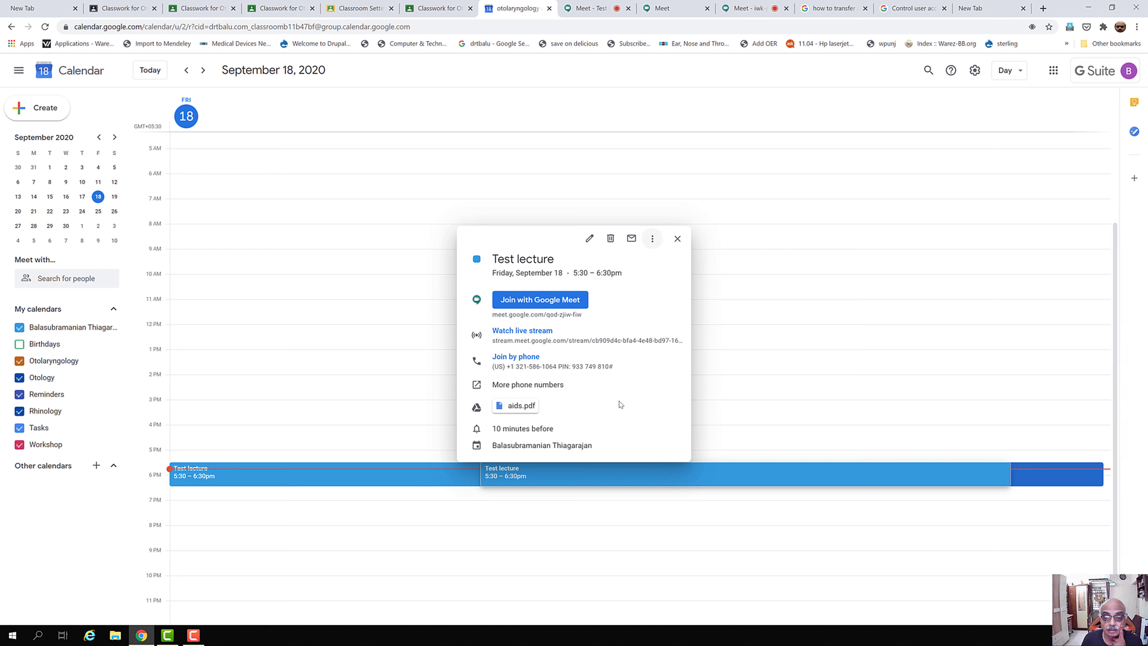
click(653, 239)
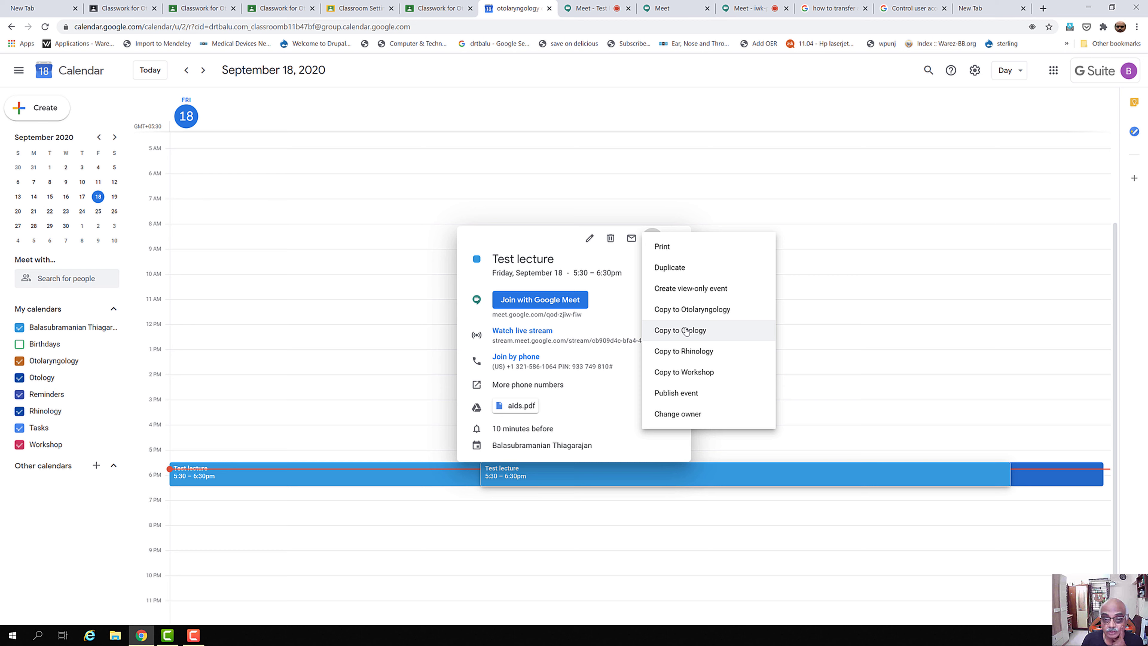
click(678, 399)
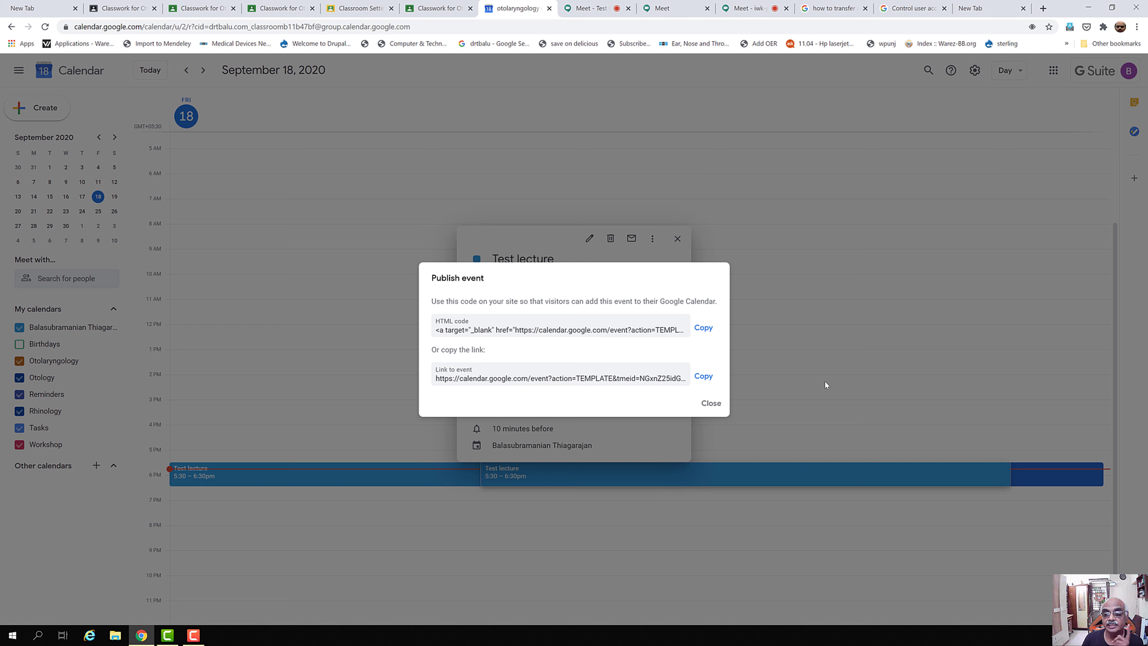
click(711, 404)
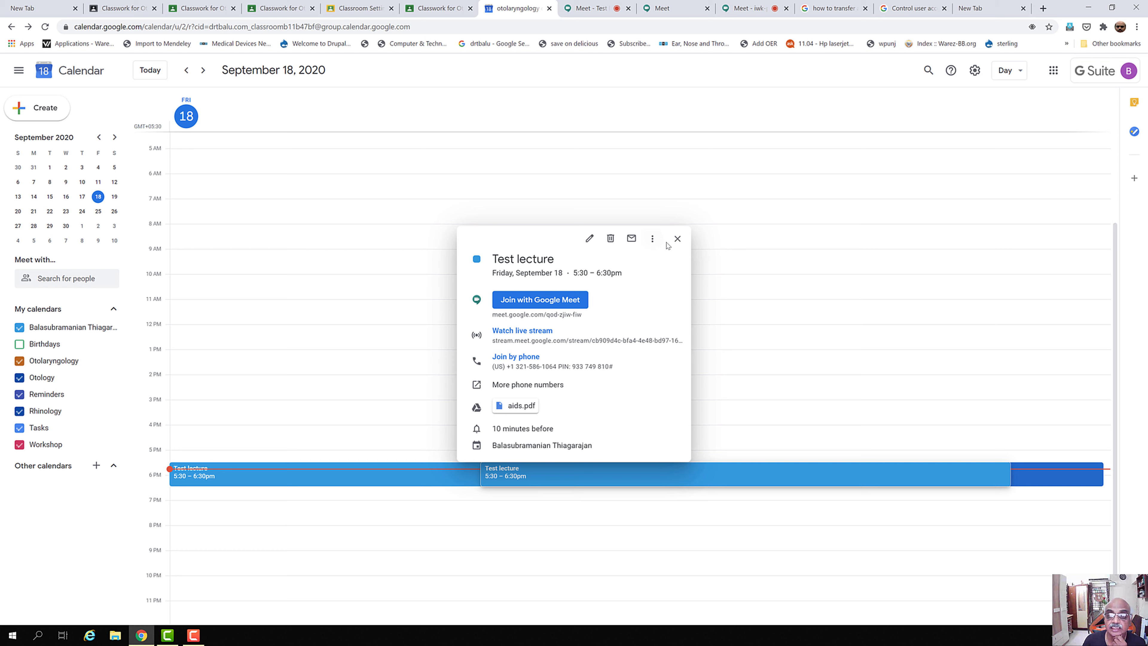
click(677, 239)
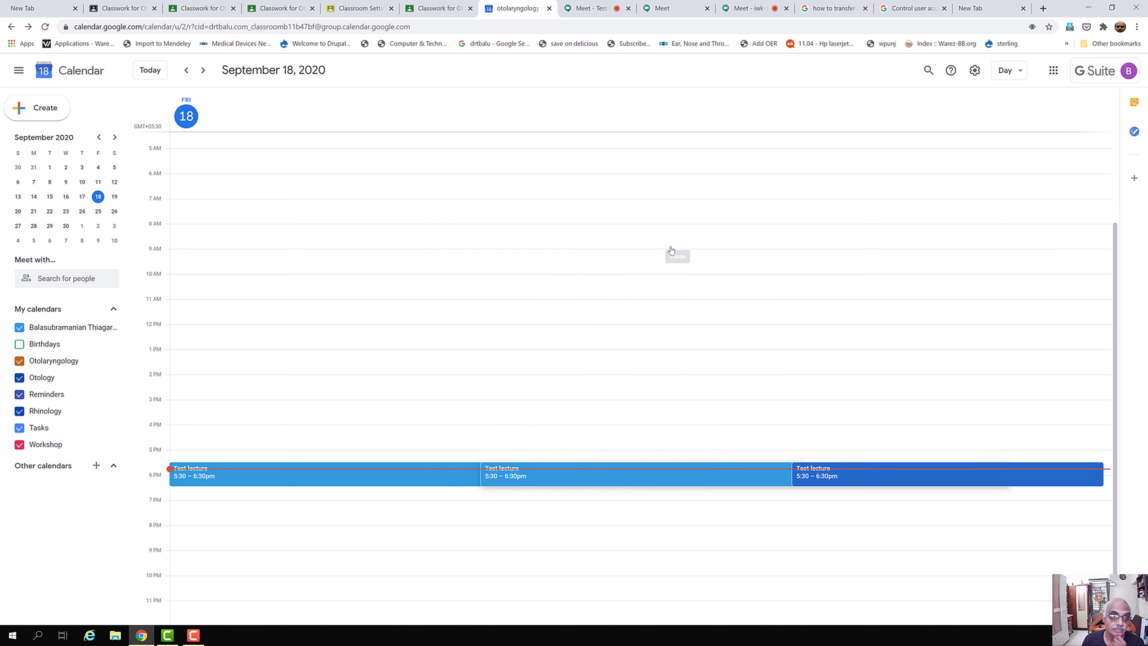